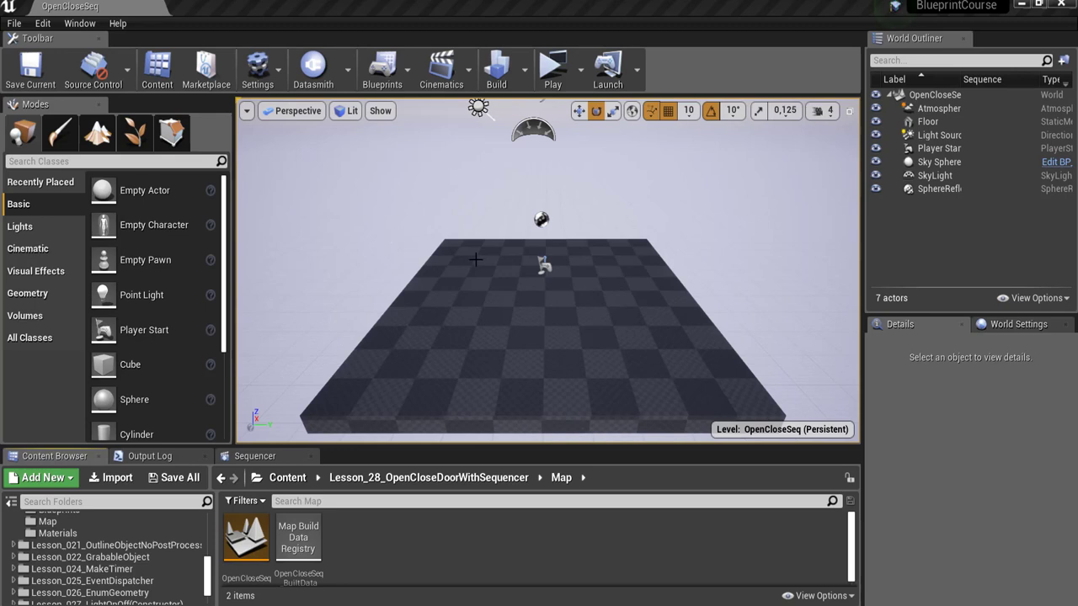
# Open the Engine Input page of the Project Settings.
pyautogui.moveTo(384, 165); pyautogui.dragTo(384, 179, button='right')
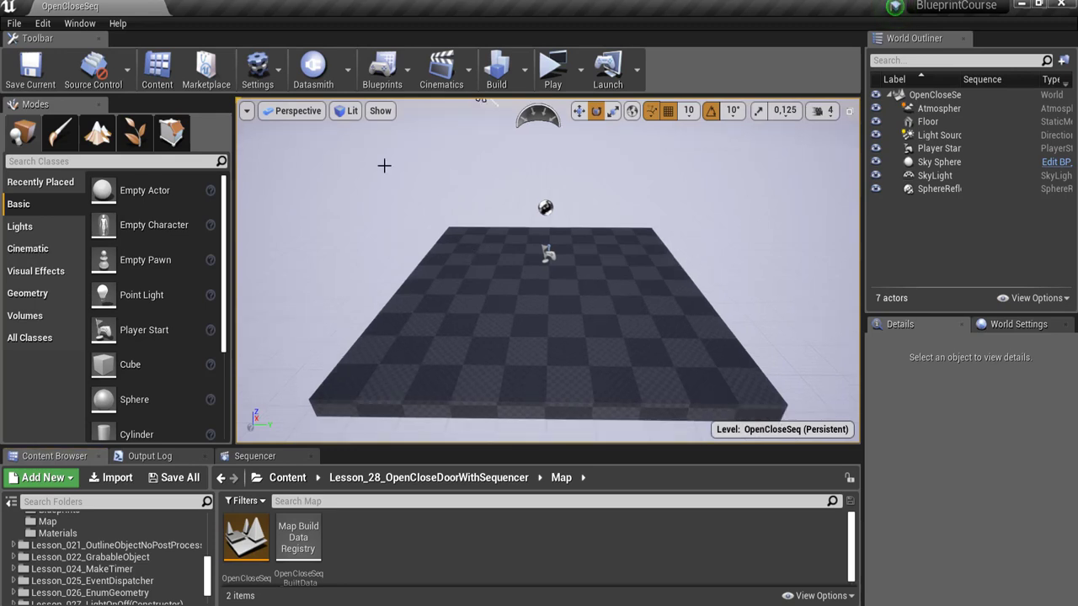
pyautogui.click(257, 68)
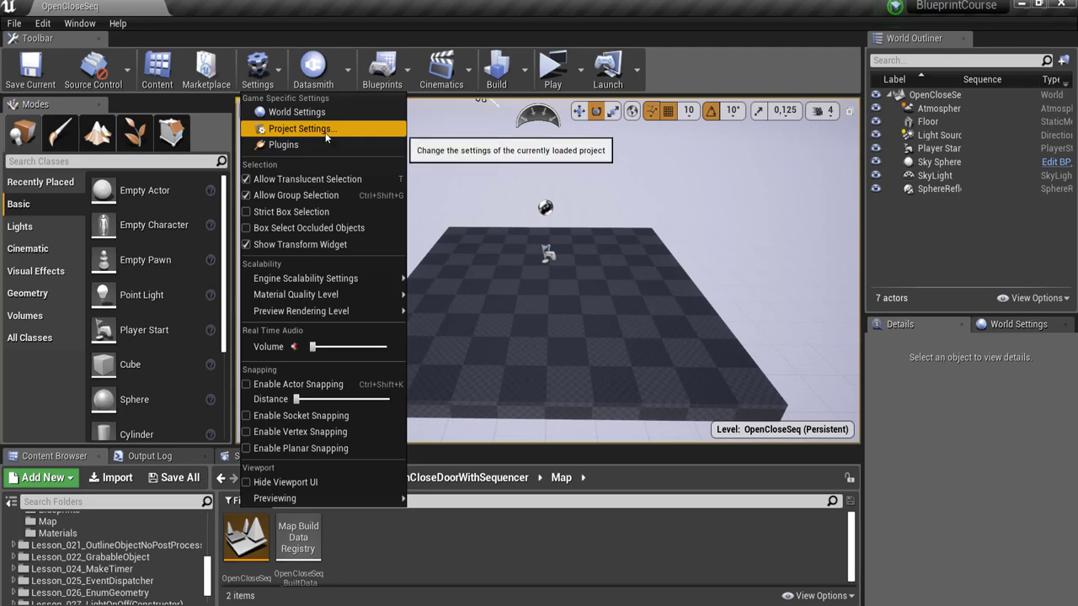
pyautogui.click(325, 132)
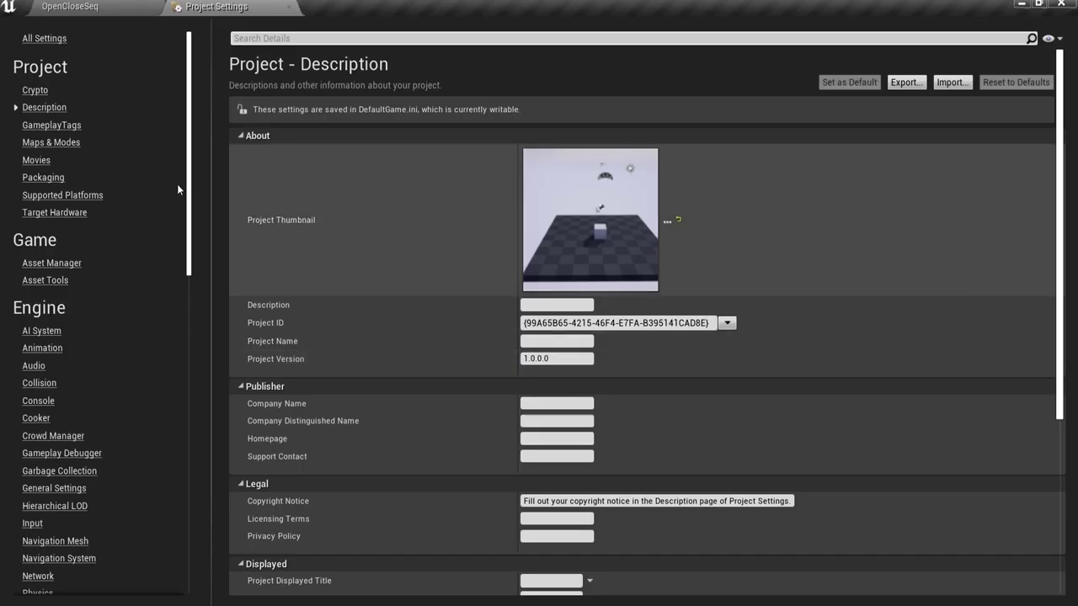
pyautogui.scroll(-2, 52, 530)
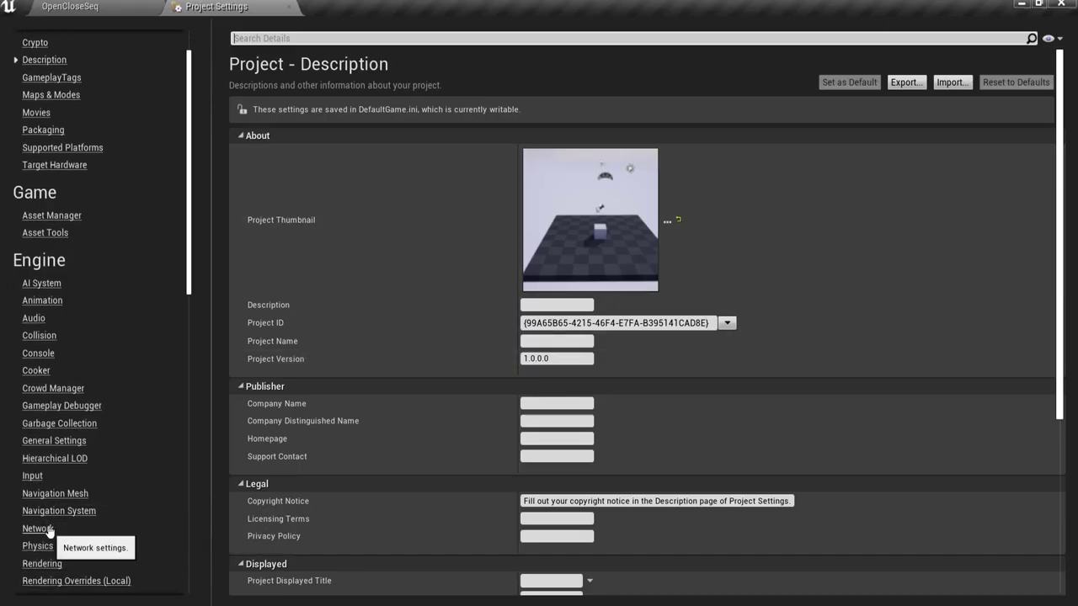
pyautogui.click(32, 475)
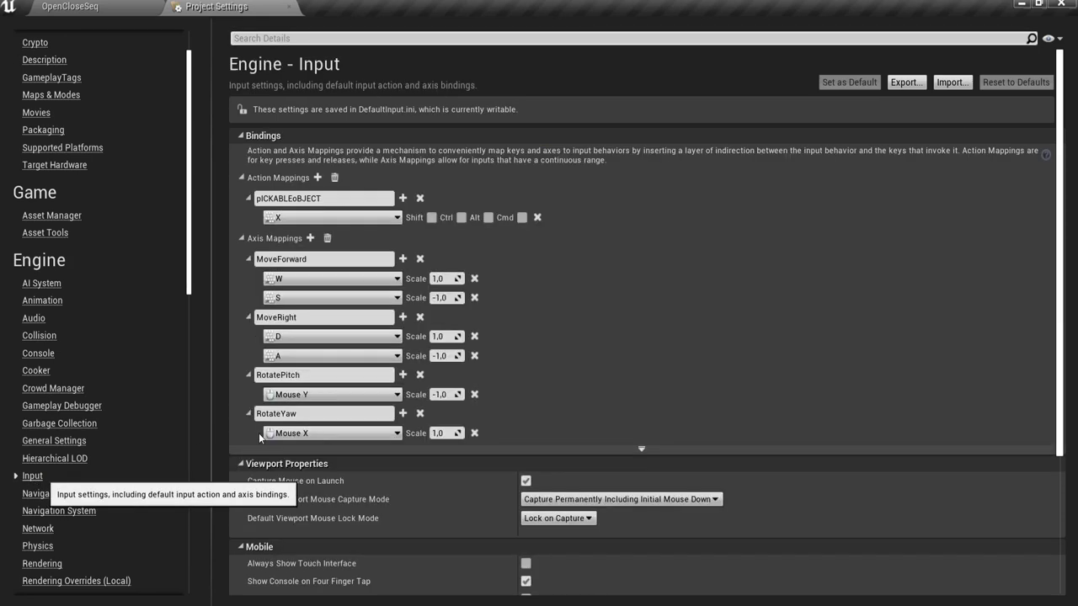
# Add an action mapping named OpenCloseDoors and bind it to the F key.
pyautogui.click(318, 177)
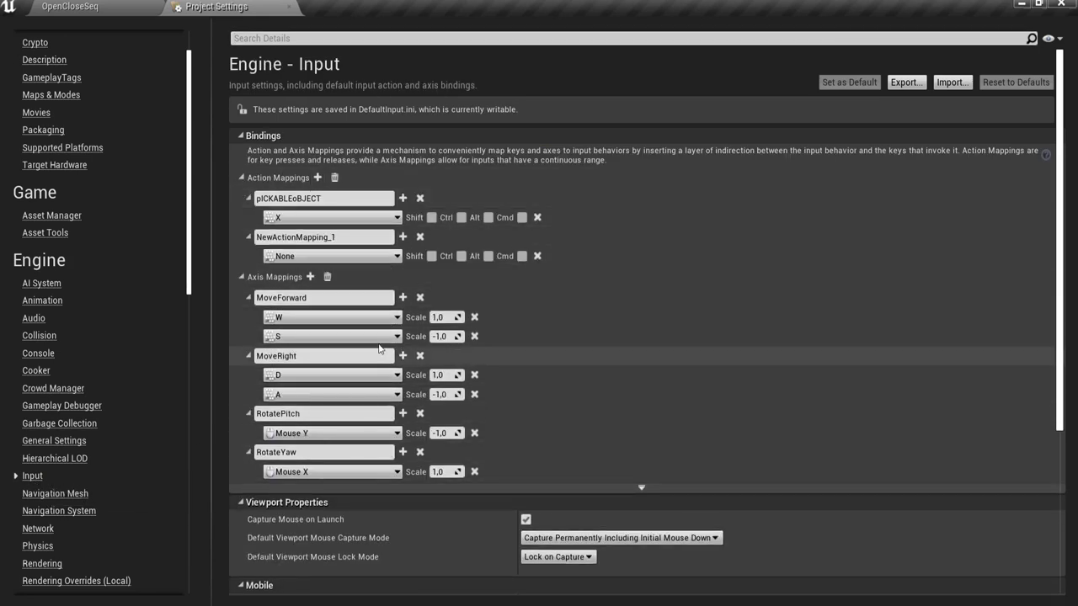
pyautogui.click(347, 237)
pyautogui.write('O')
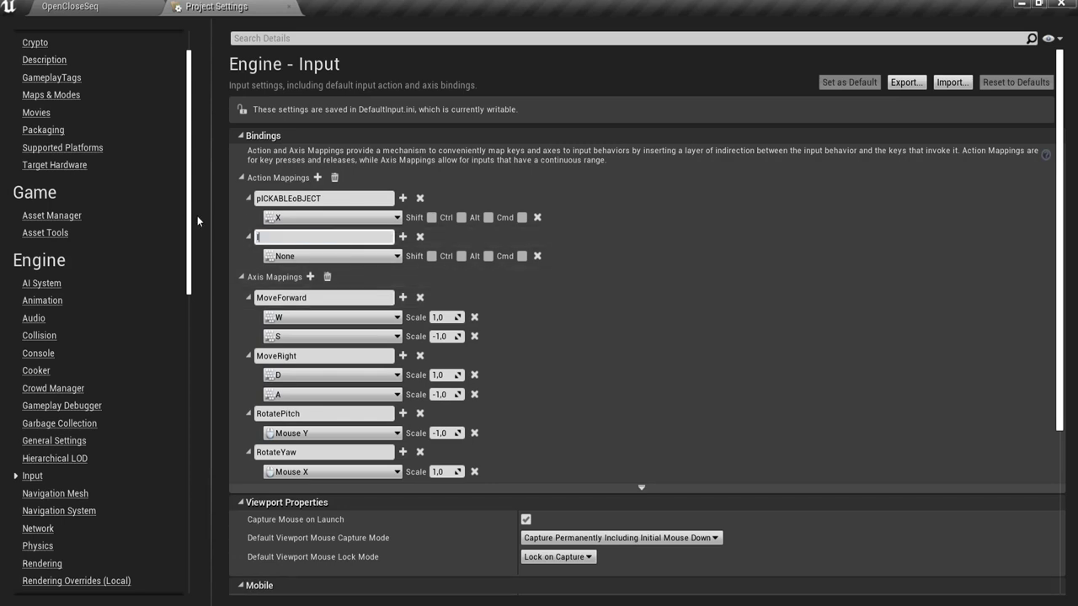
pyautogui.write('pen')
pyautogui.write('Close')
pyautogui.write('Doors')
pyautogui.press('Return')
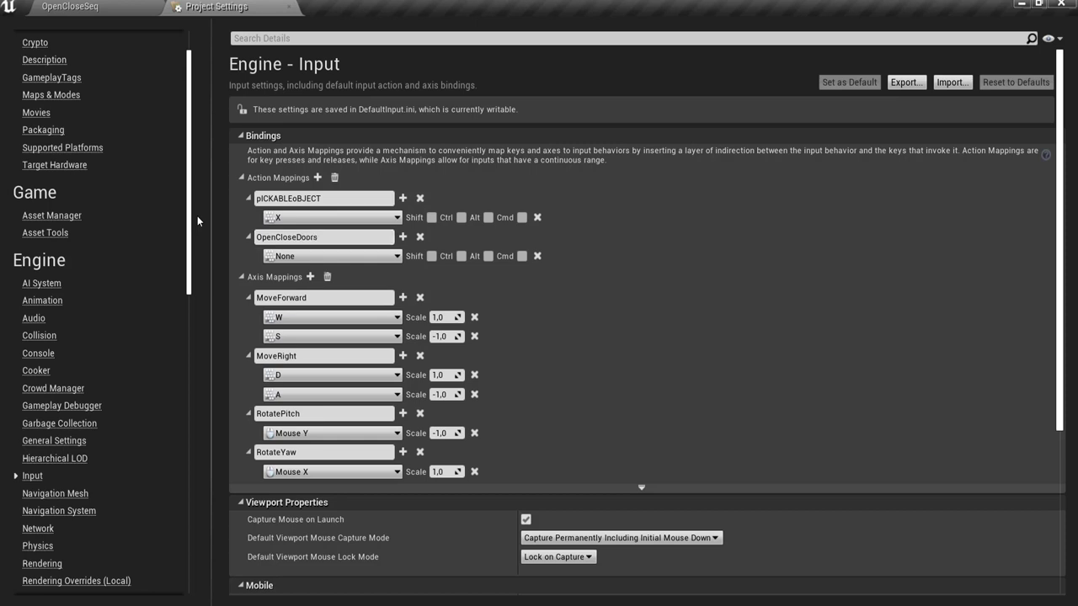
pyautogui.click(366, 256)
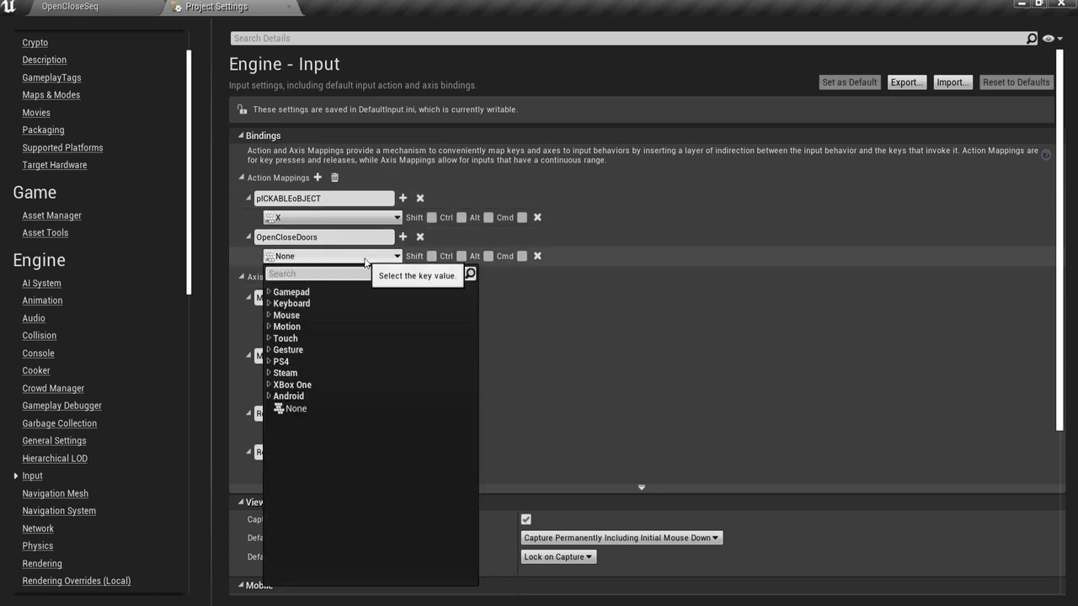
pyautogui.write('f')
pyautogui.scroll(-10, 377, 463)
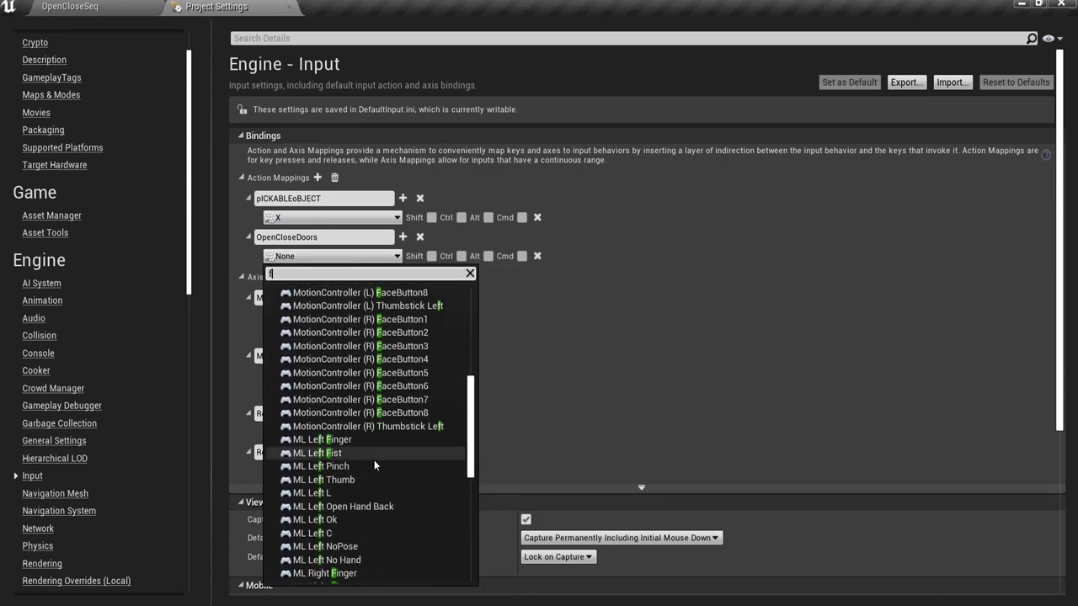
pyautogui.scroll(-3, 370, 480)
pyautogui.click(315, 446)
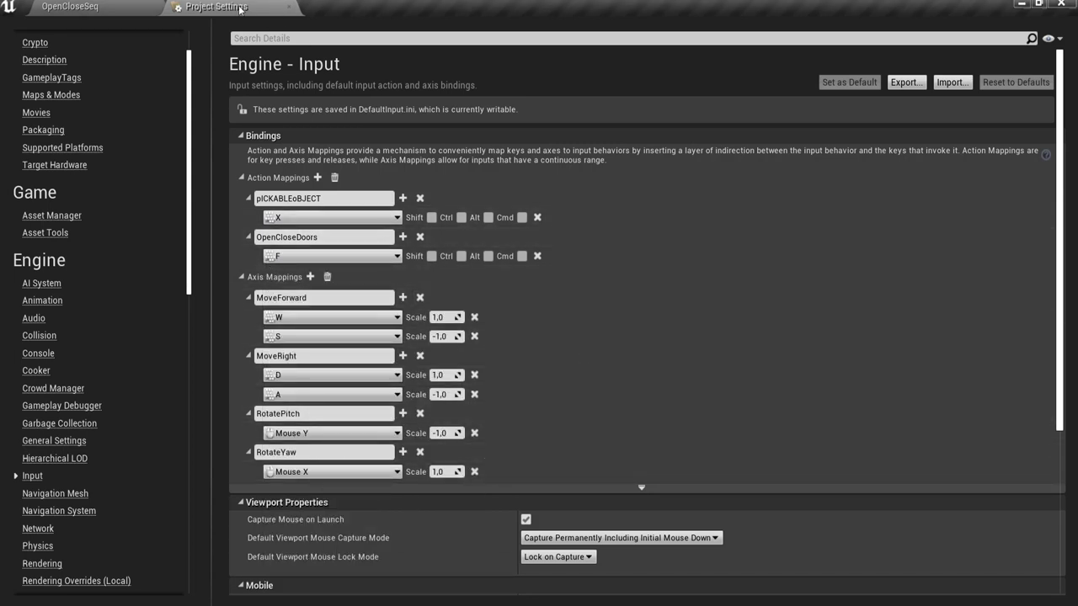
# Close Project Settings and add a Cinematics subfolder inside Lesson_28_OpenCloseDoorWithSequencer.
pyautogui.click(289, 7)
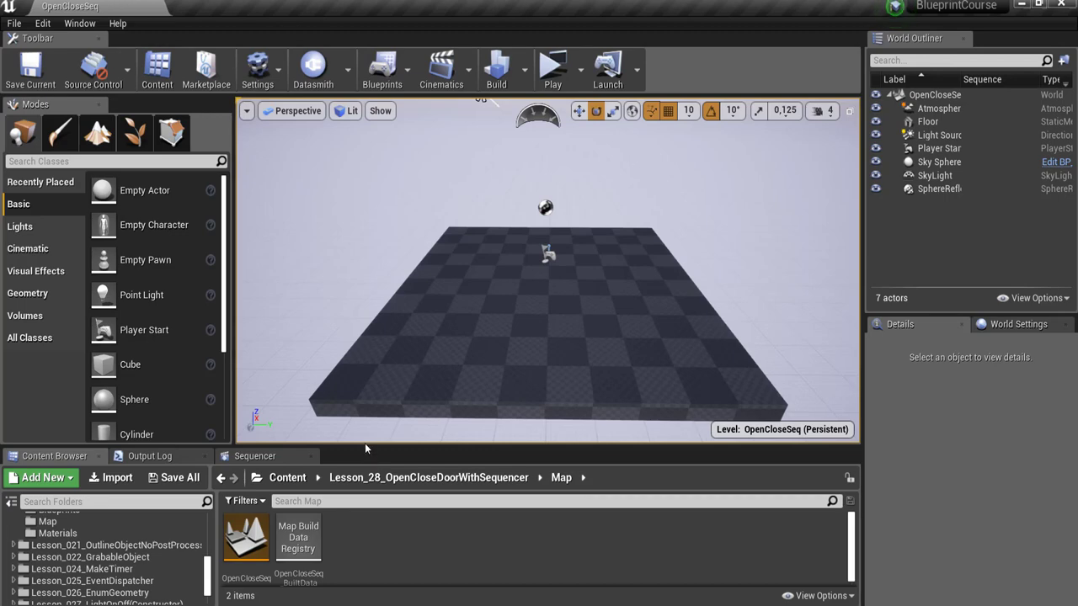
pyautogui.moveTo(365, 446); pyautogui.dragTo(362, 330)
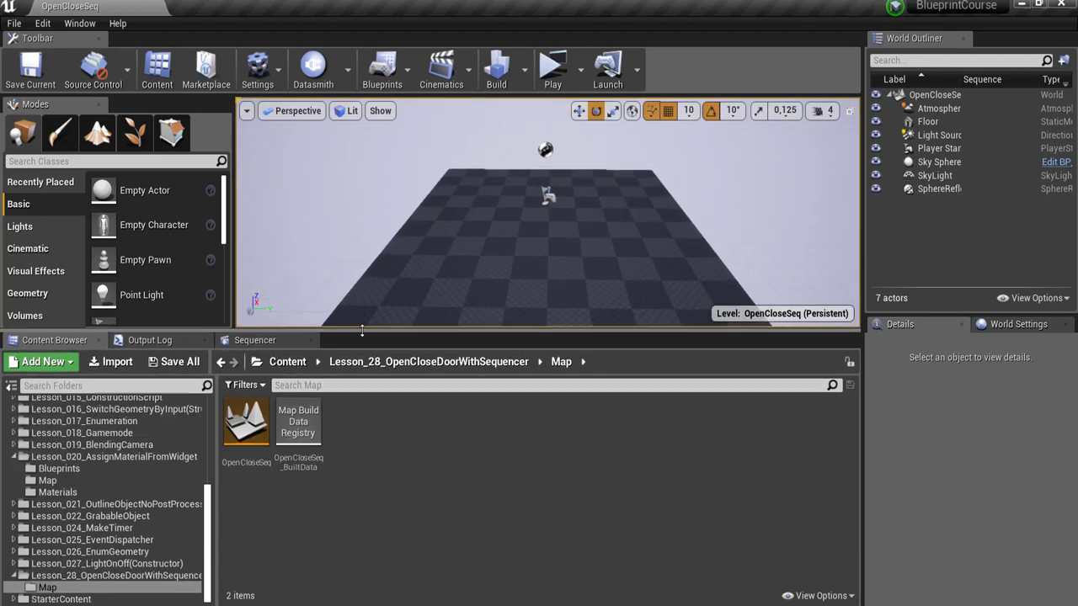
pyautogui.rightClick(64, 576)
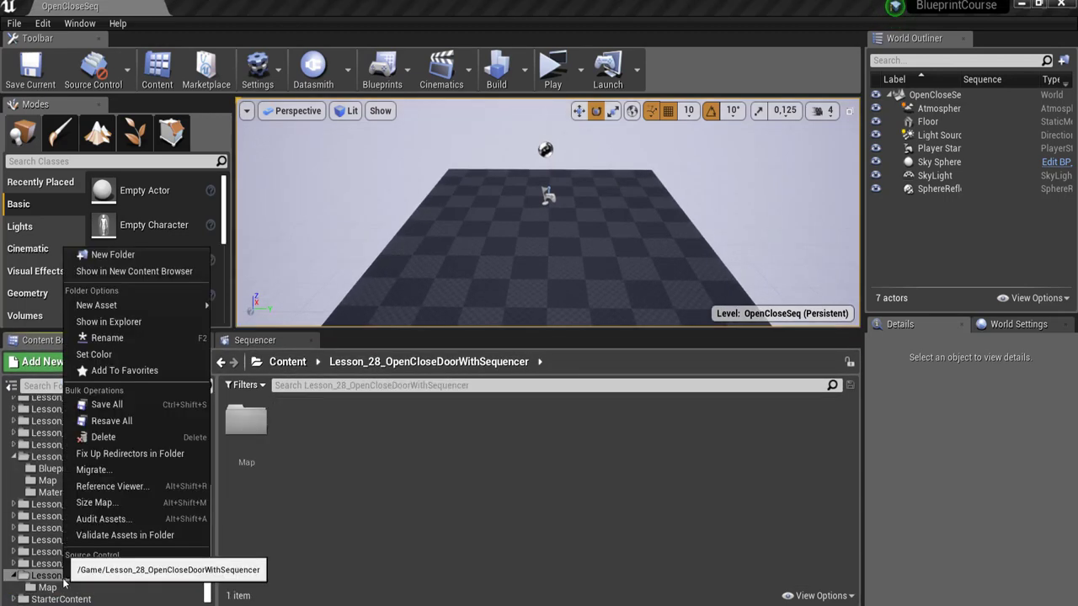
pyautogui.click(117, 254)
pyautogui.write('Cinema')
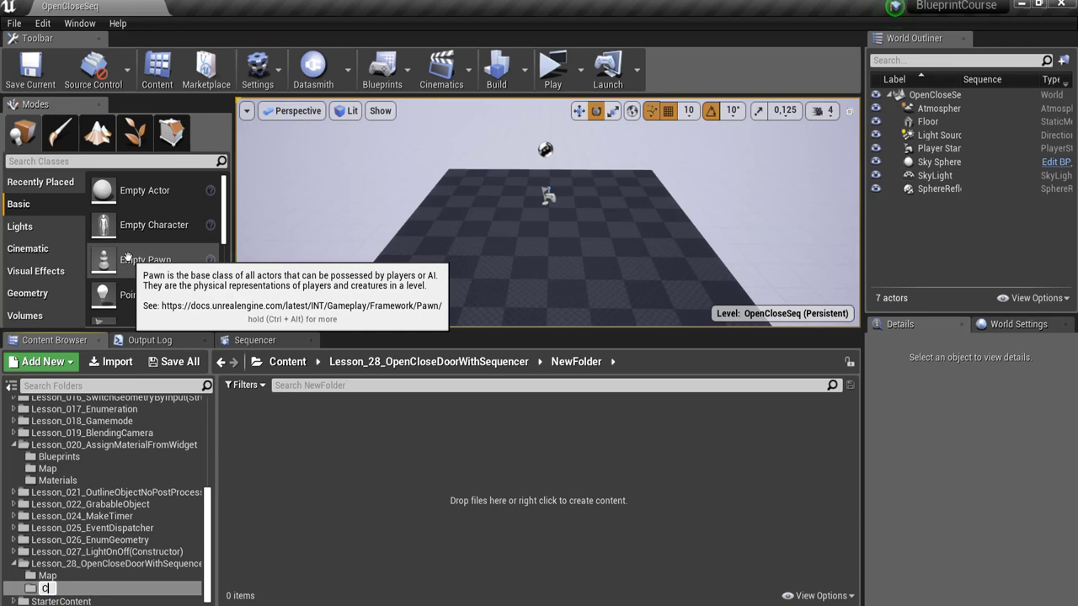
pyautogui.write('ti')
pyautogui.write('cs')
pyautogui.press('Return')
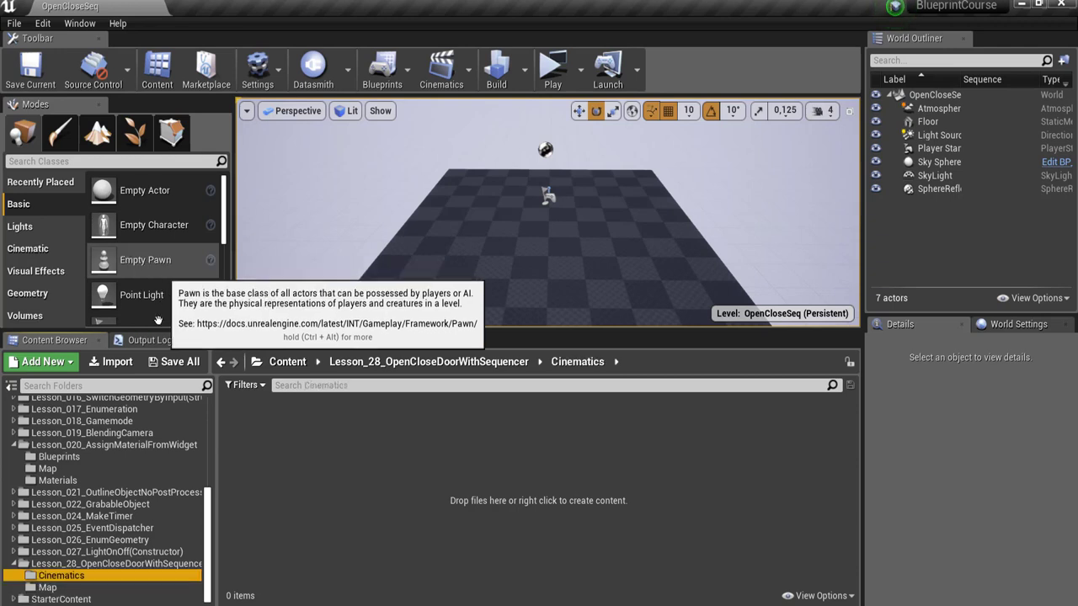
pyautogui.rightClick(276, 463)
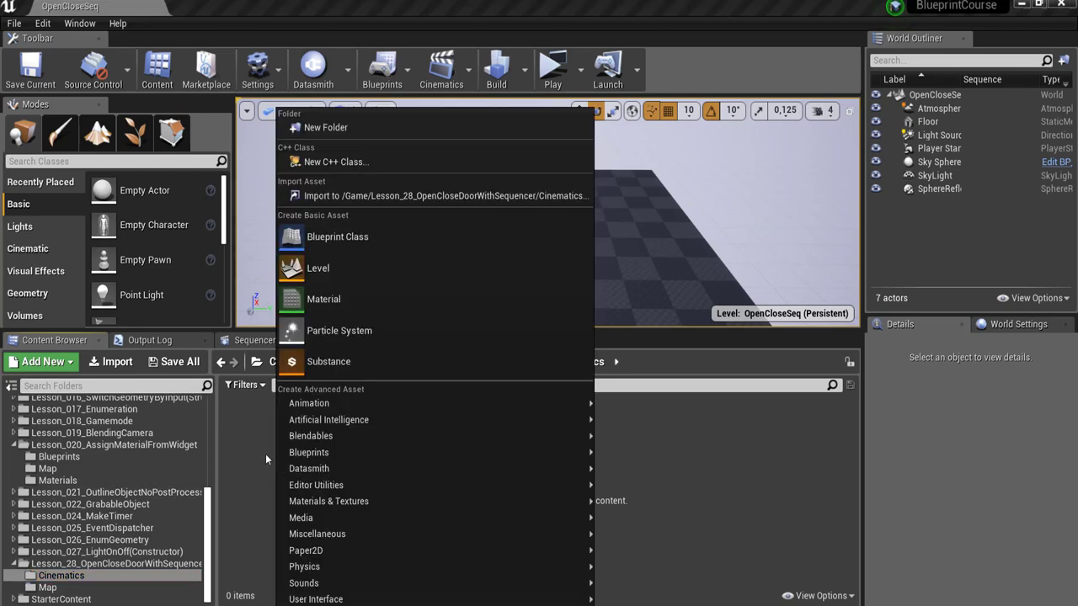
# Create a Level Sequence in the Cinematics folder and name it OpenCloseSeq.
pyautogui.moveTo(548, 403)
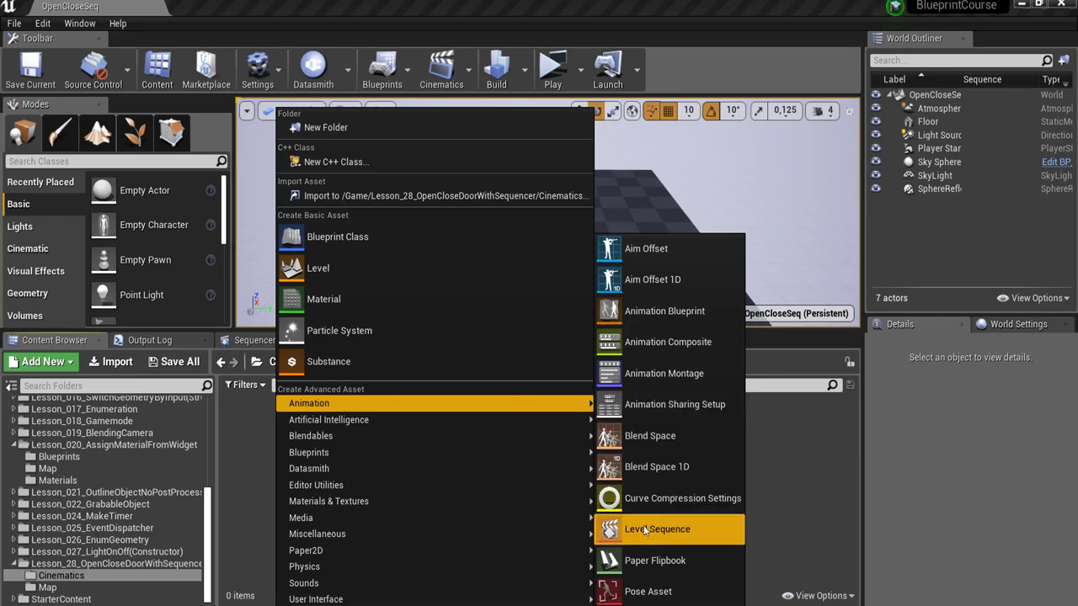
pyautogui.click(54, 362)
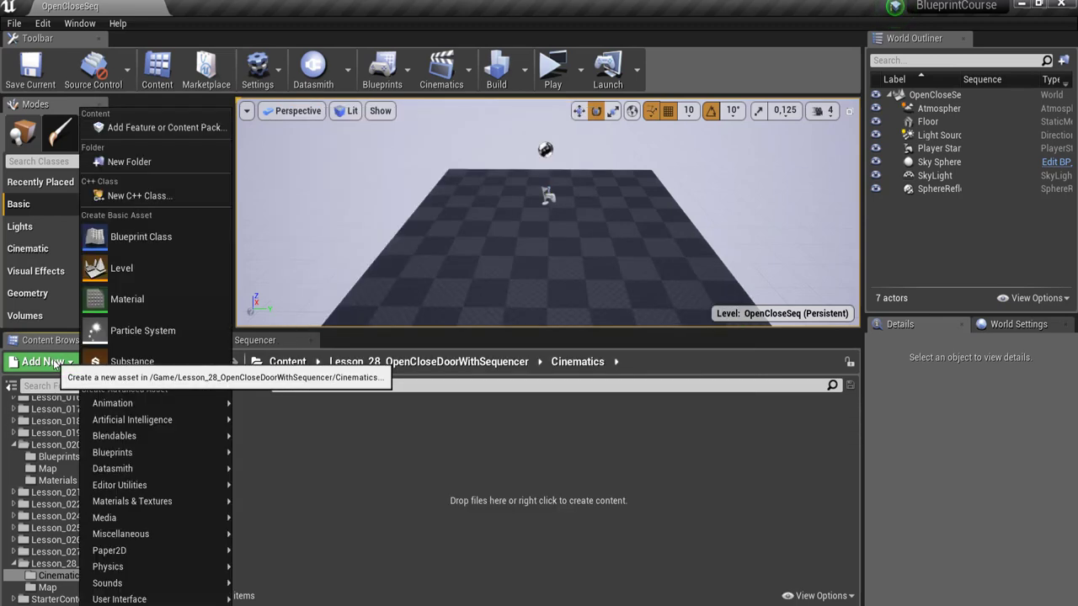
pyautogui.moveTo(126, 403)
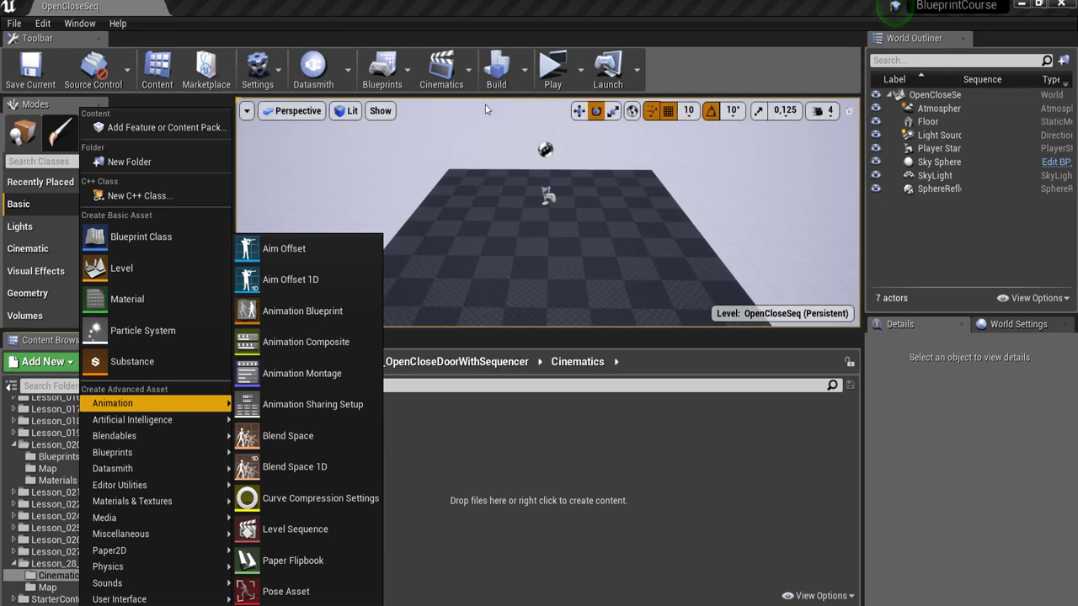
pyautogui.click(441, 71)
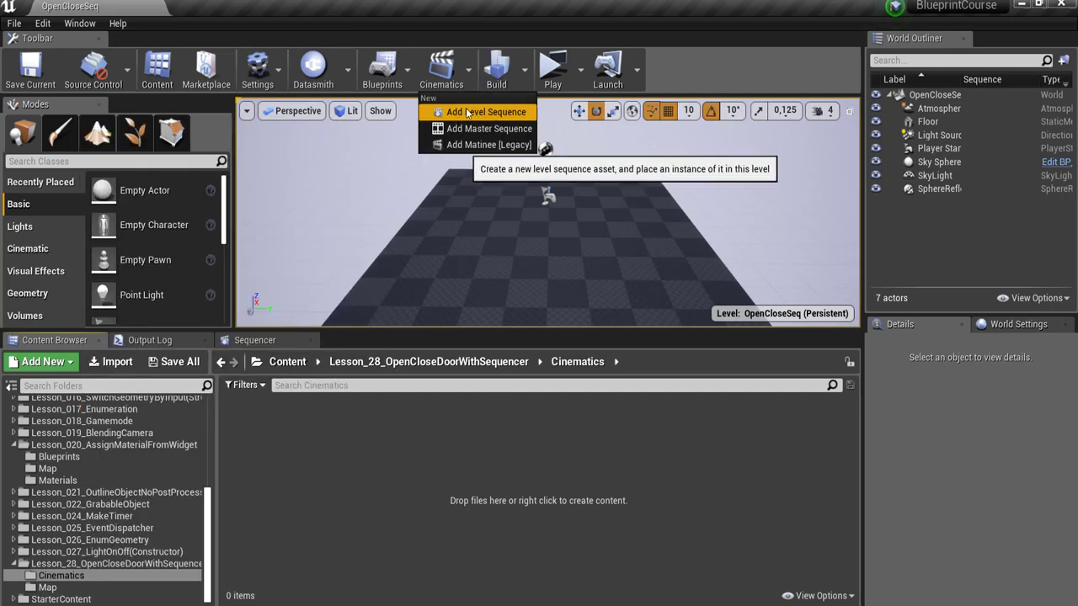
pyautogui.rightClick(322, 494)
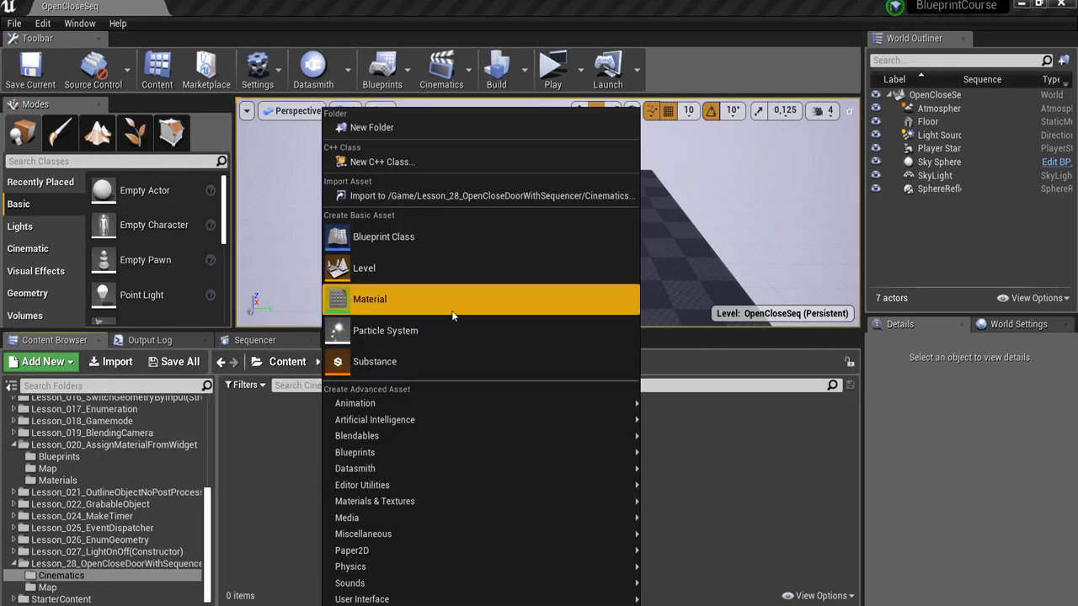
pyautogui.moveTo(505, 404)
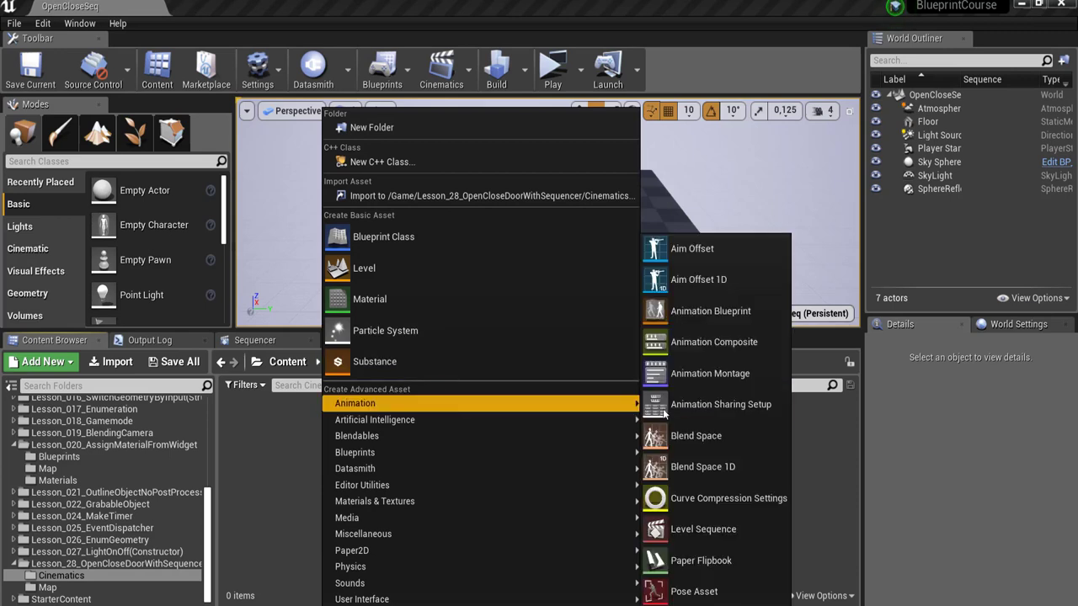
pyautogui.click(707, 535)
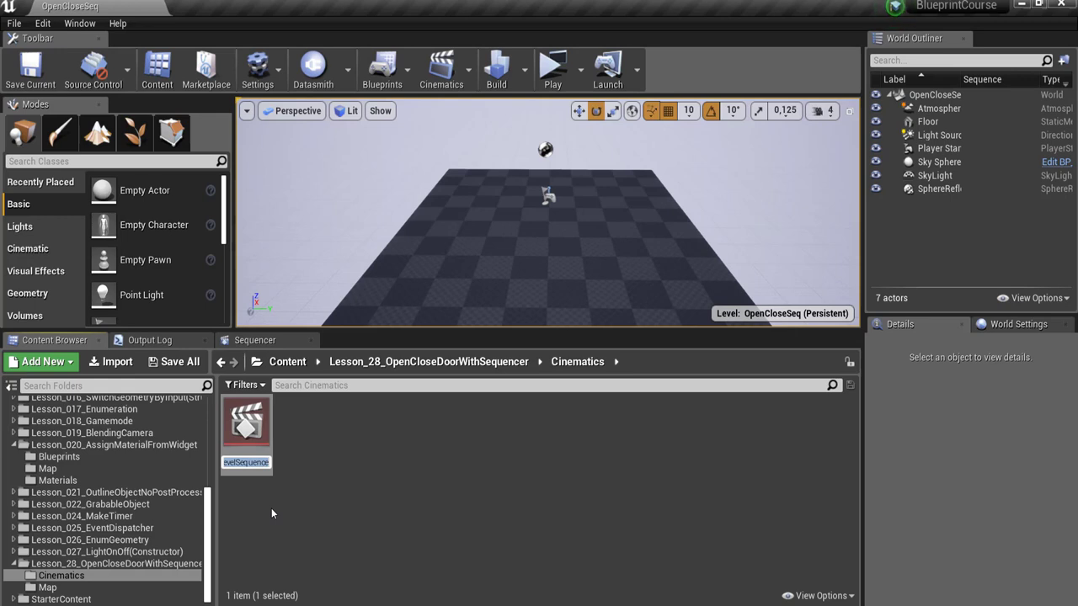
pyautogui.write('OpenClo')
pyautogui.write('seSeq')
pyautogui.press('Return')
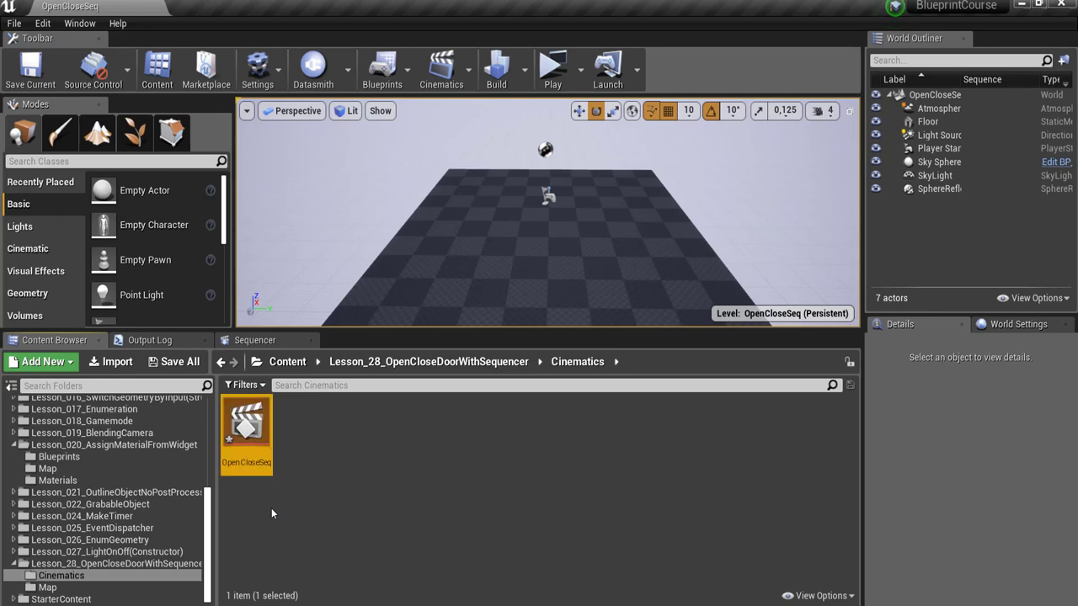
# Open OpenCloseSeq in Sequencer and move the playhead to frame 45.
pyautogui.doubleClick(246, 425)
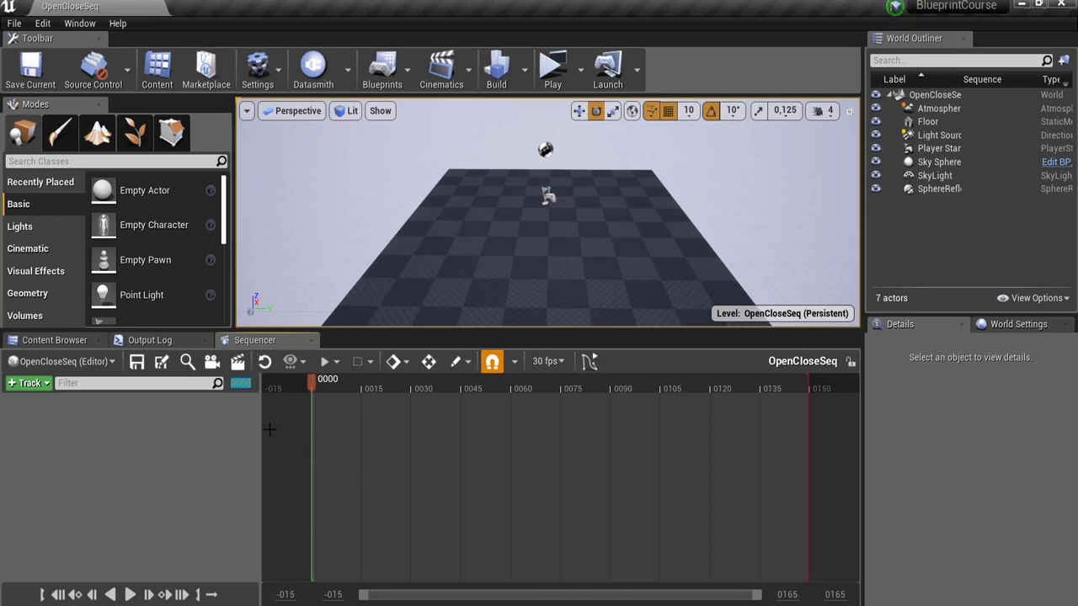
pyautogui.write('45')
pyautogui.press('Return')
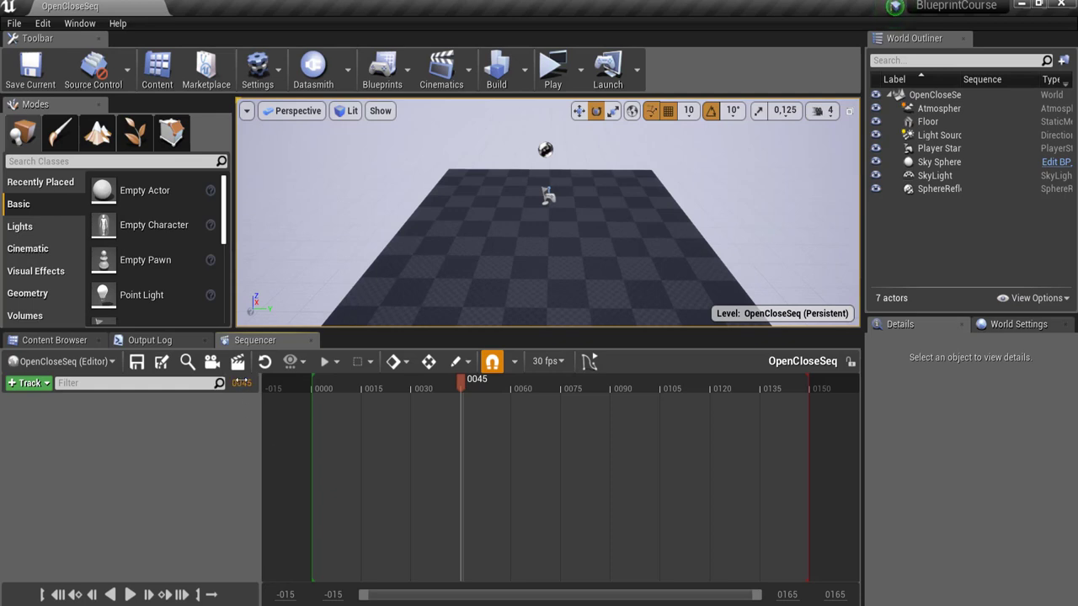
pyautogui.hotkey('ctrl', 't')
# Set the playback end time at frame 45 and return the playhead to frame 0.
pyautogui.rightClick(462, 385)
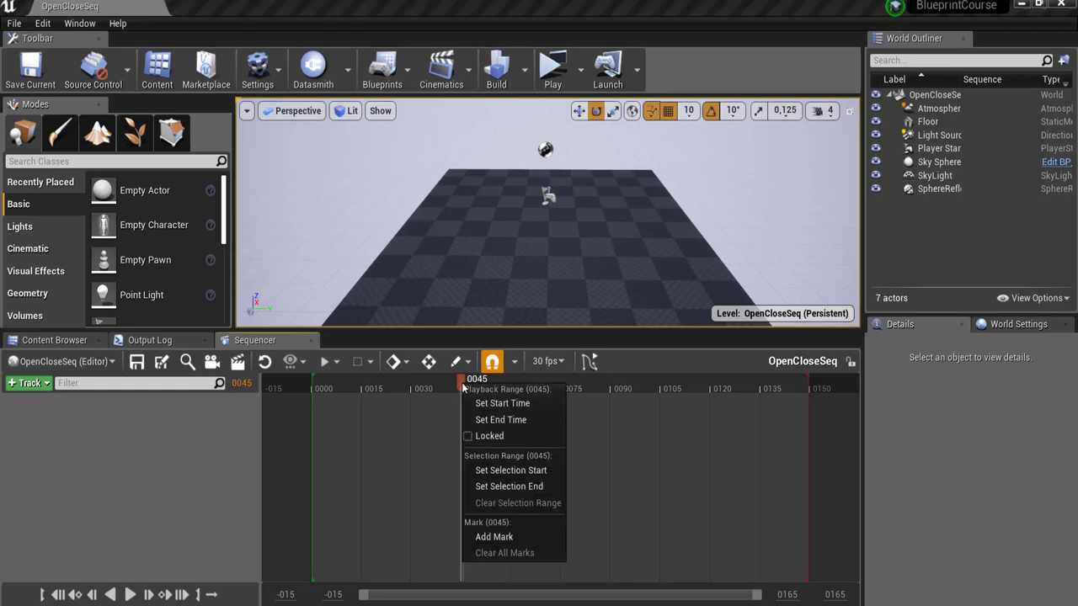
pyautogui.click(492, 419)
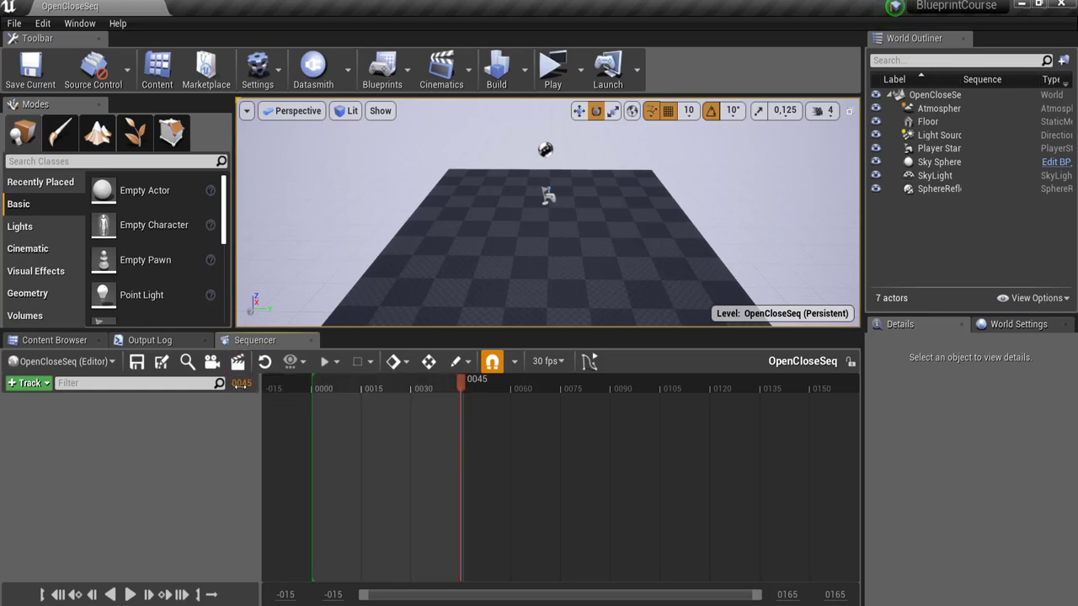
pyautogui.click(241, 384)
pyautogui.write('0')
pyautogui.press('Return')
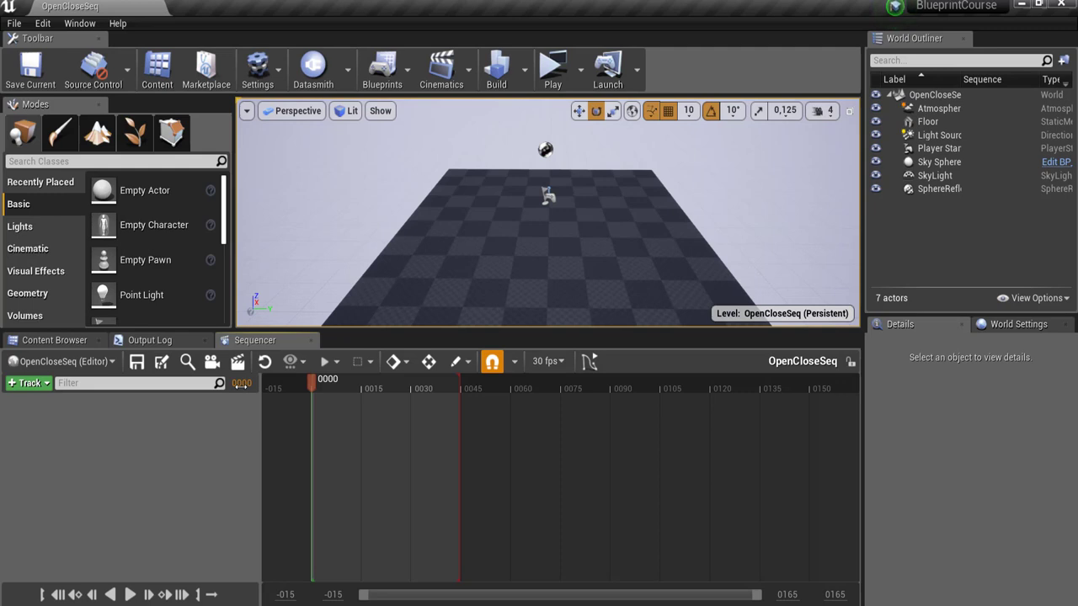
# Search StarterContent for 'door' and drop the SM_Door mesh into the level.
pyautogui.click(55, 340)
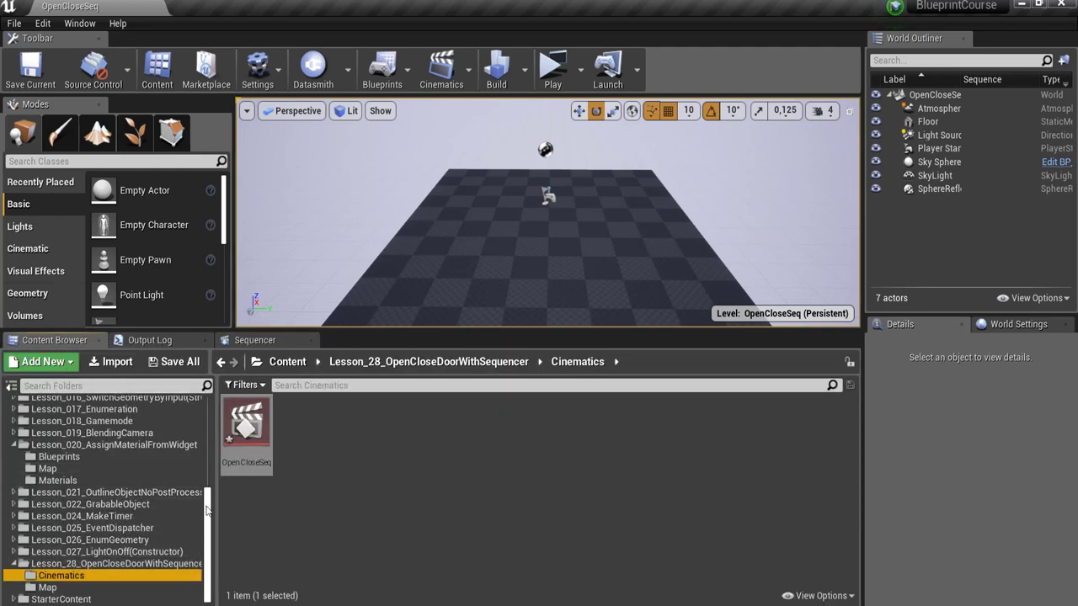
pyautogui.scroll(3, 101, 505)
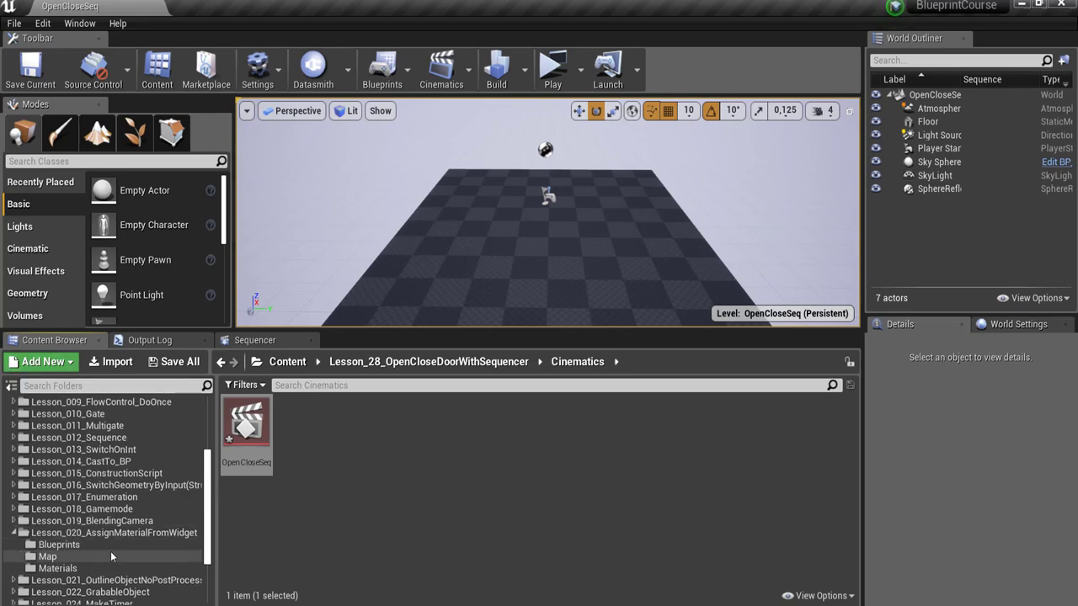
pyautogui.scroll(-2, 104, 547)
pyautogui.scroll(-2, 105, 547)
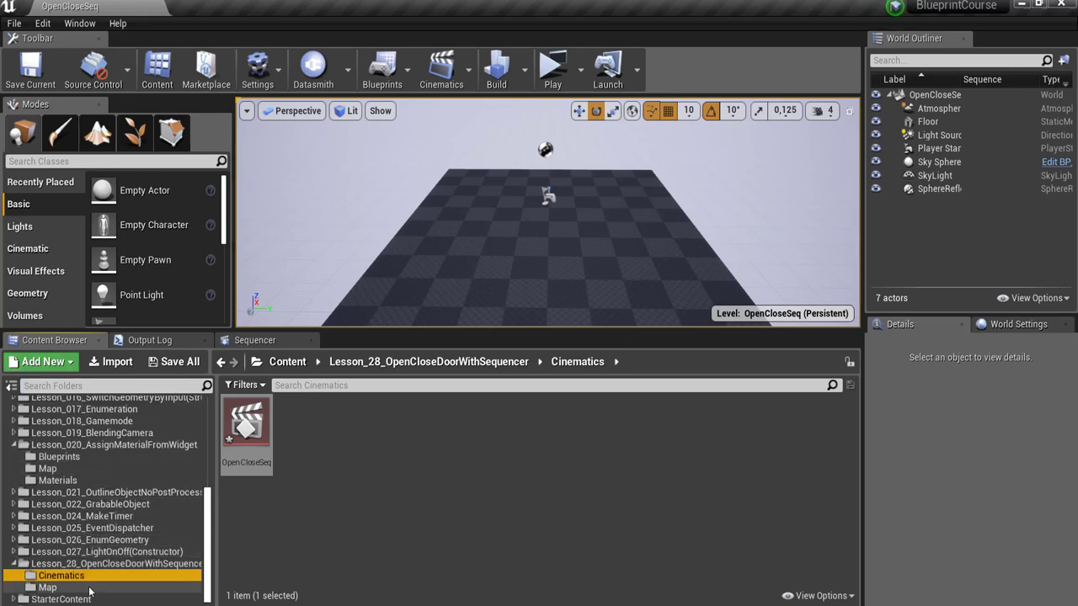
pyautogui.click(59, 599)
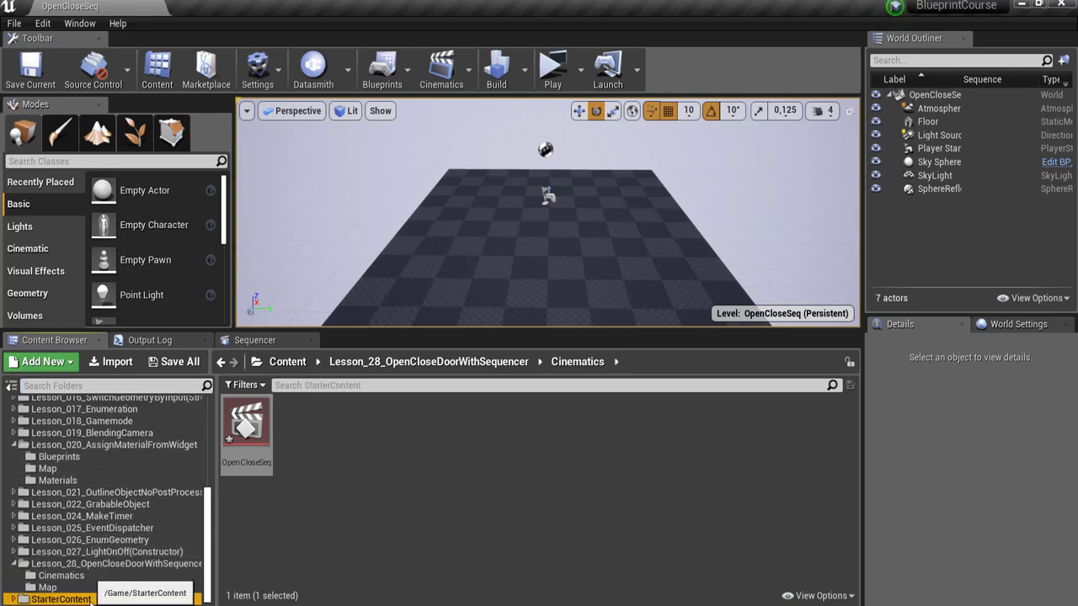
pyautogui.click(312, 385)
pyautogui.write('door')
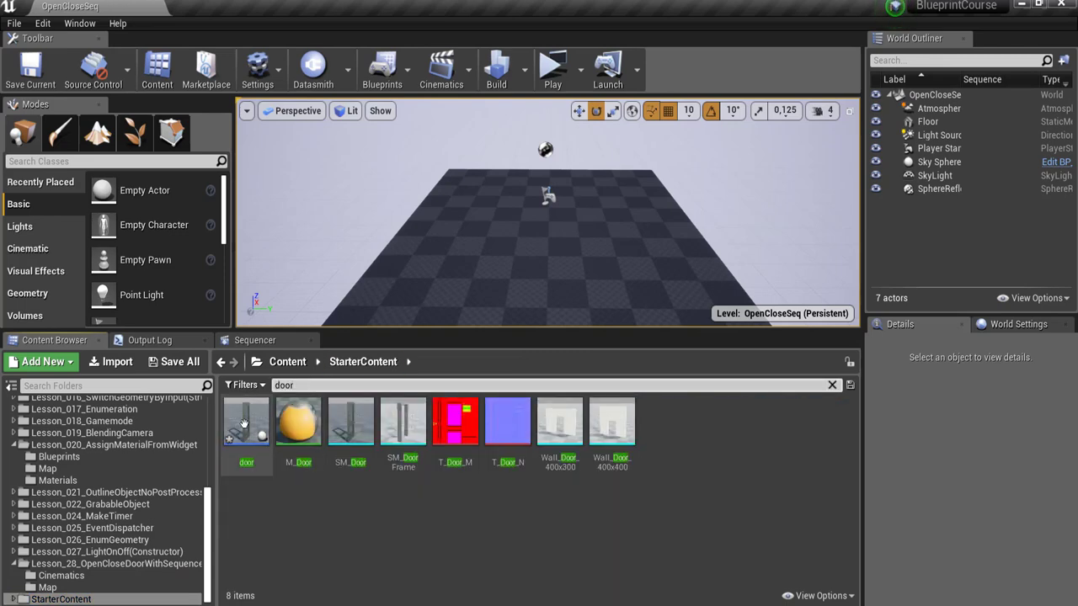
pyautogui.moveTo(350, 425)
pyautogui.mouseDown()
pyautogui.moveTo(553, 245)
pyautogui.moveTo(556, 286)
pyautogui.mouseUp()
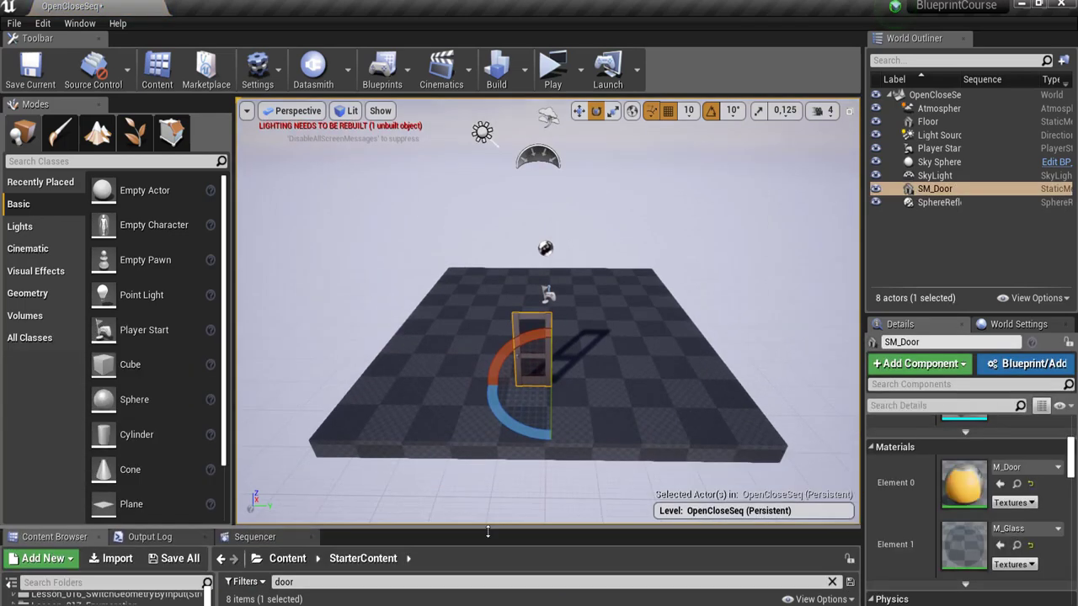
# Slide SM_Door across the floor near the player start, keep it selected, and show the Sequencer.
pyautogui.moveTo(516, 330)
pyautogui.mouseDown()
pyautogui.moveTo(485, 531)
pyautogui.moveTo(455, 443)
pyautogui.mouseUp()
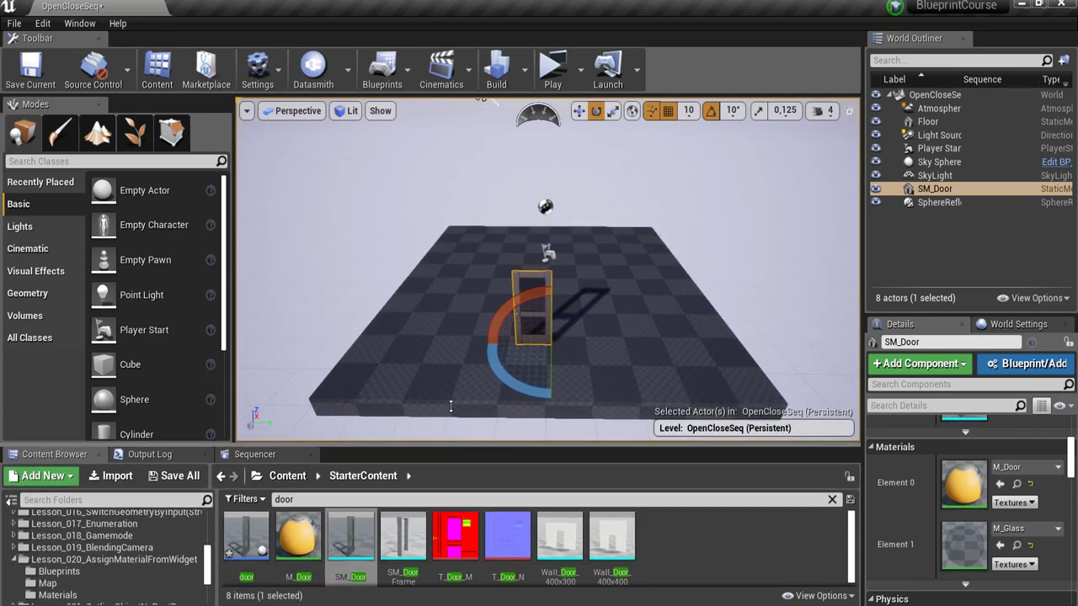
pyautogui.moveTo(505, 337); pyautogui.dragTo(505, 278, button='right')
pyautogui.moveTo(624, 405); pyautogui.dragTo(623, 405, button='right')
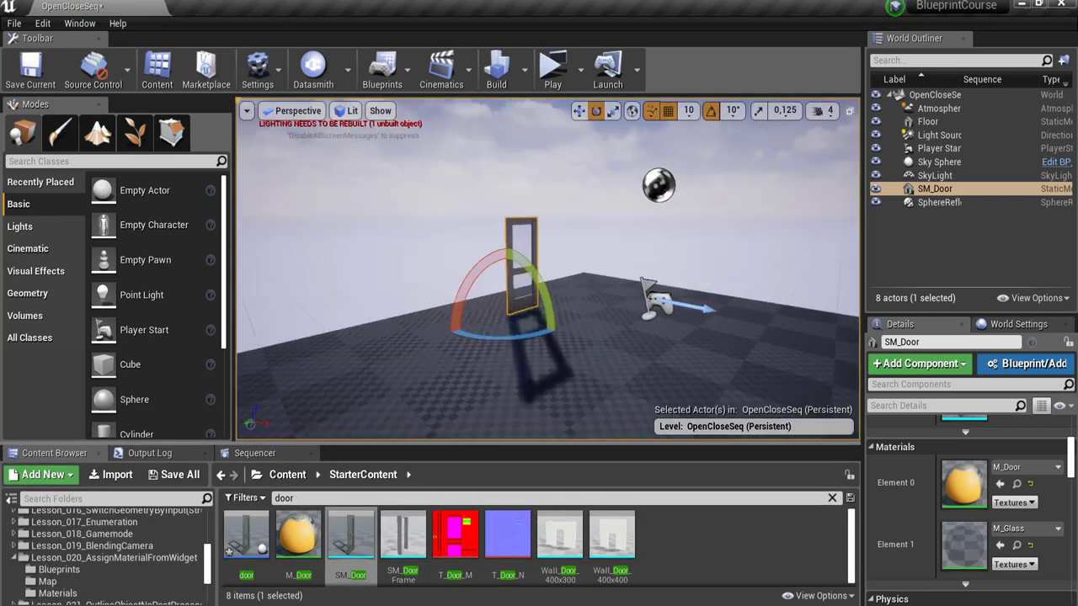
pyautogui.moveTo(548, 269); pyautogui.dragTo(547, 269, button='right')
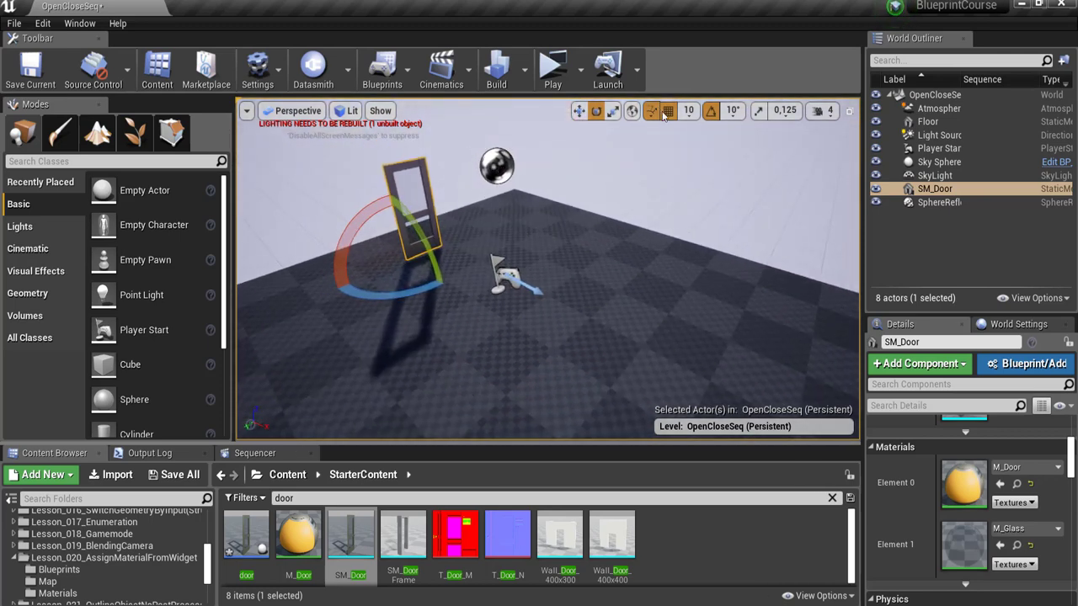
pyautogui.click(578, 111)
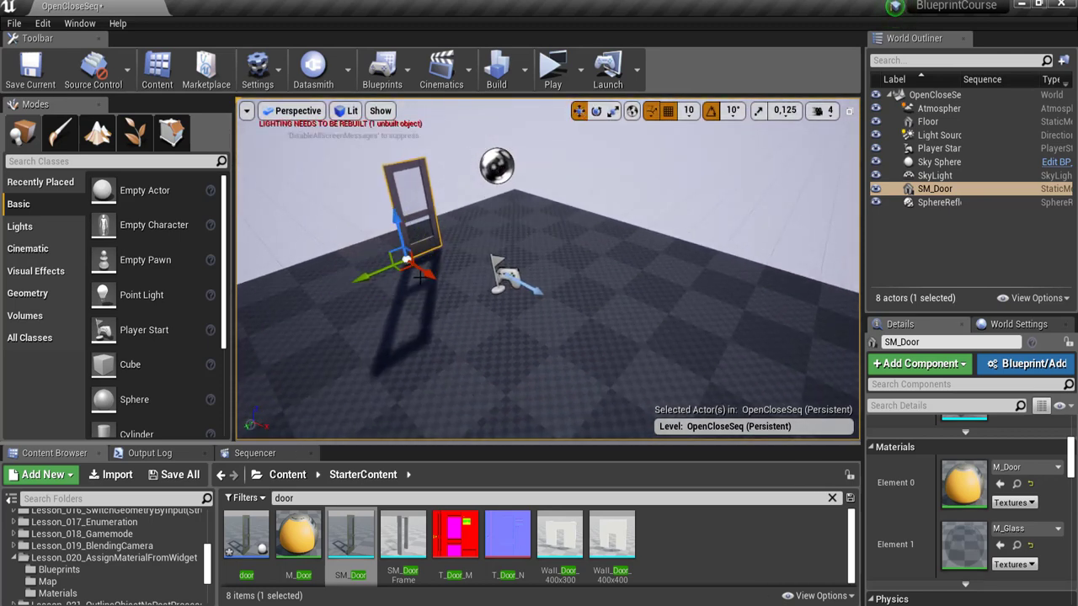
pyautogui.moveTo(406, 263); pyautogui.dragTo(665, 425)
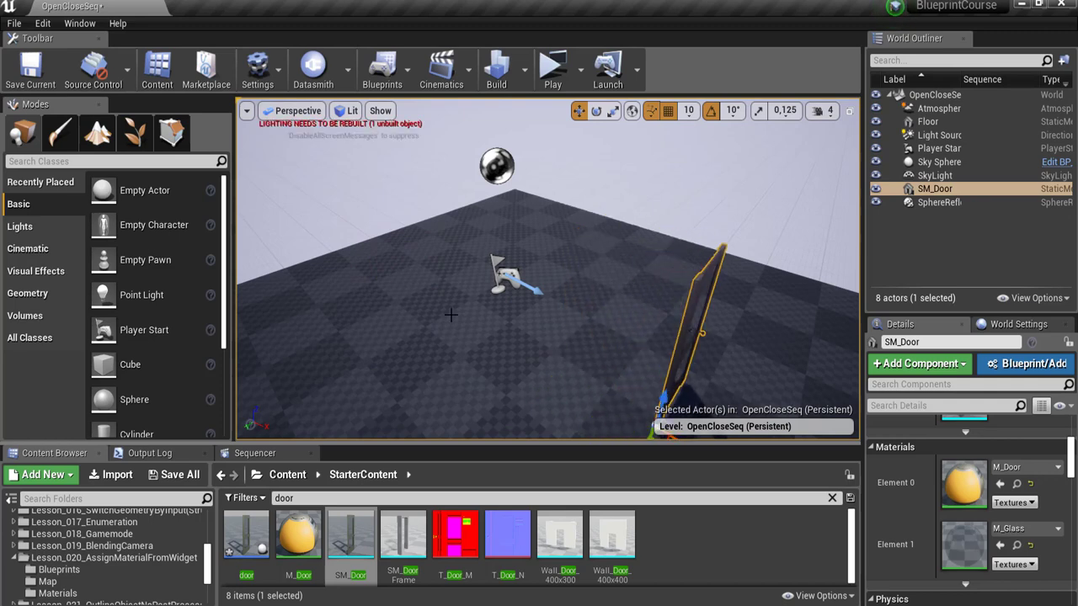
pyautogui.press('f')
pyautogui.moveTo(430, 309); pyautogui.dragTo(429, 309, button='right')
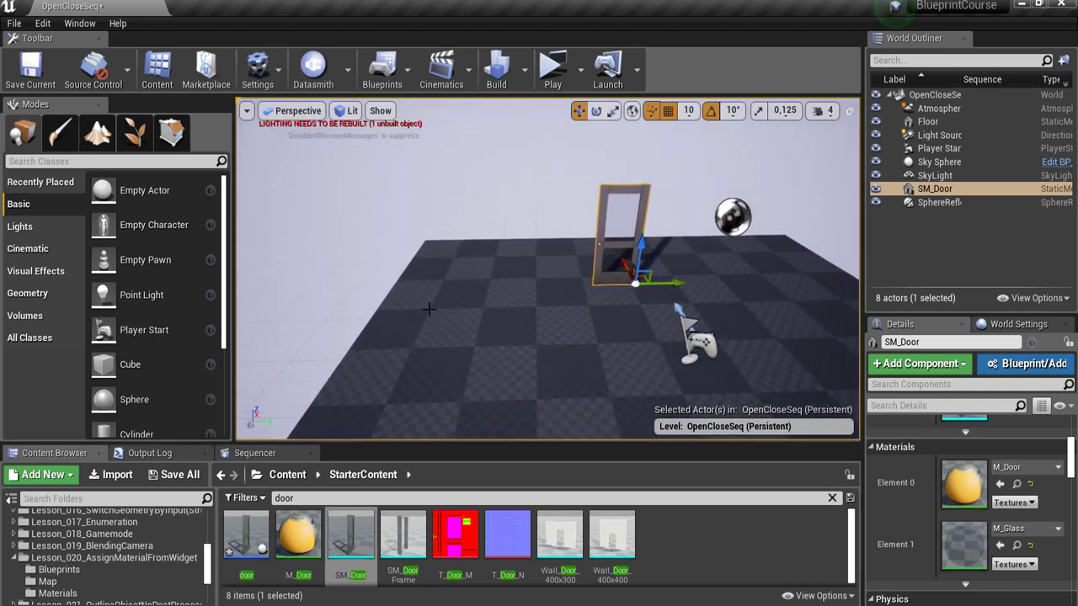
pyautogui.moveTo(420, 307)
pyautogui.keyDown('alt'); pyautogui.mouseDown()
pyautogui.moveTo(405, 287)
pyautogui.moveTo(715, 277)
pyautogui.mouseUp(); pyautogui.keyUp('alt')
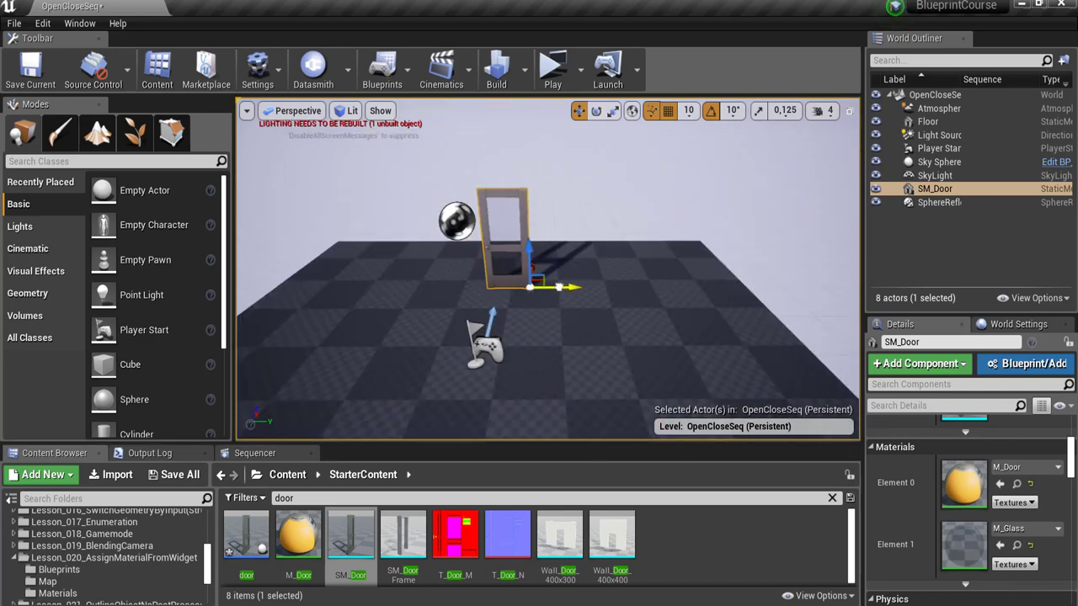
pyautogui.click(658, 290)
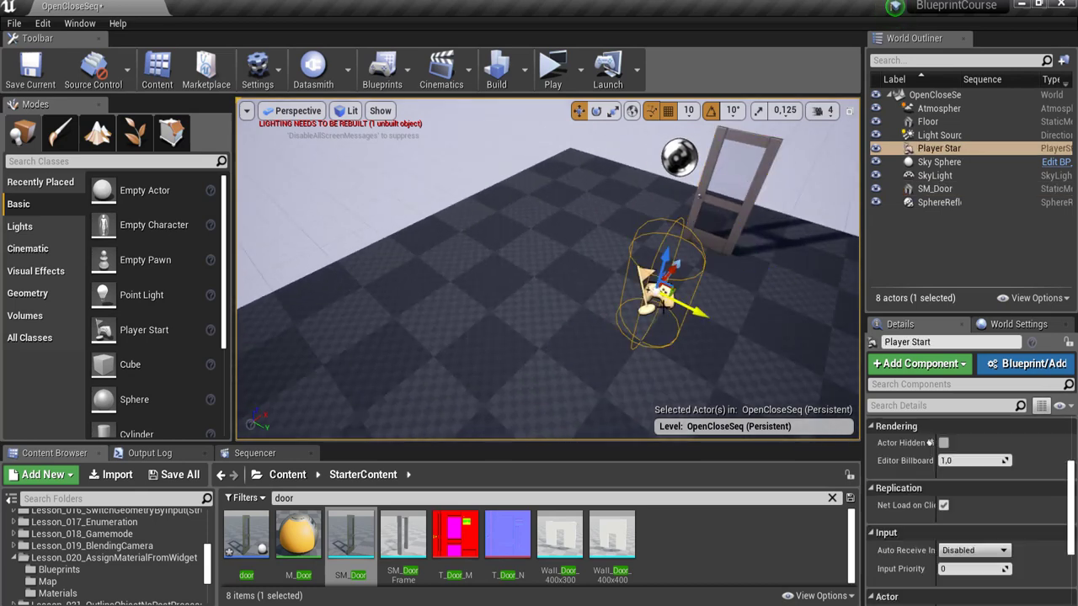
pyautogui.press('f')
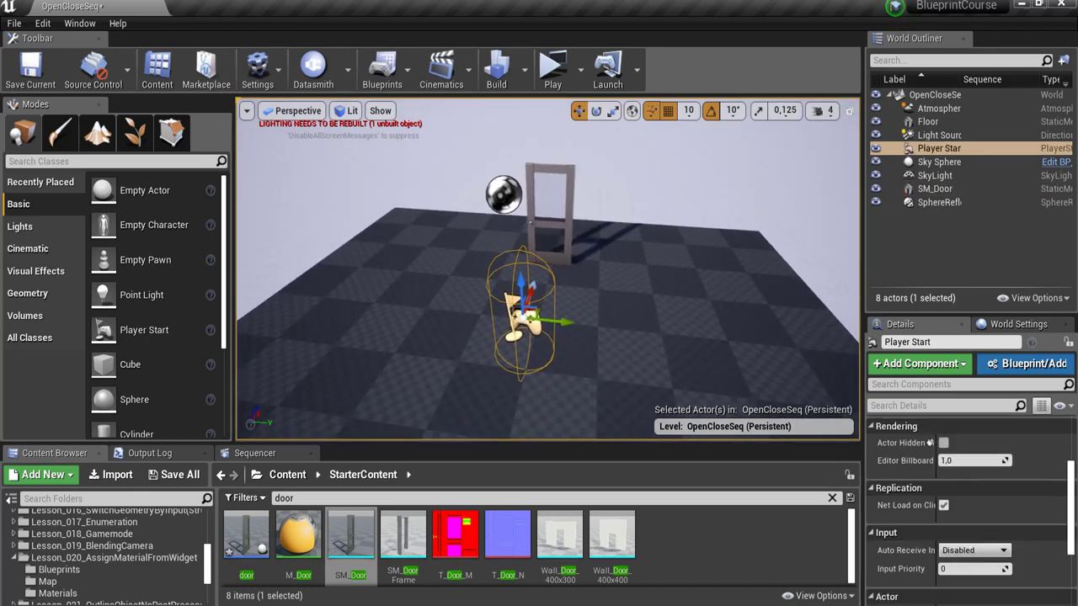
pyautogui.click(568, 224)
pyautogui.click(255, 454)
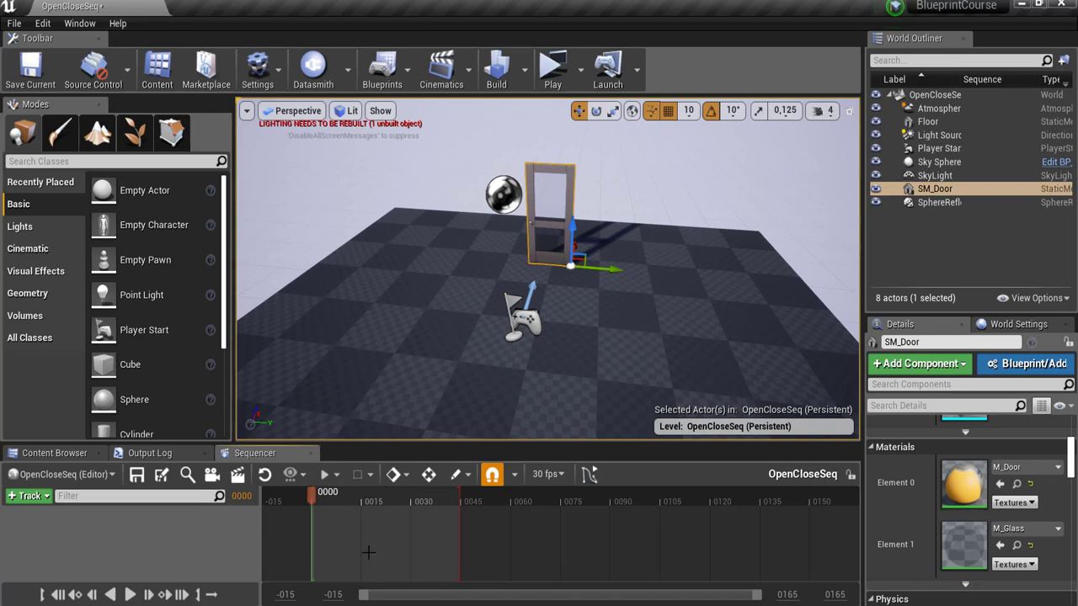
# Add SM_Door to OpenCloseSeq through Actor To Sequencer and enlarge the timeline panel.
pyautogui.rightClick(179, 537)
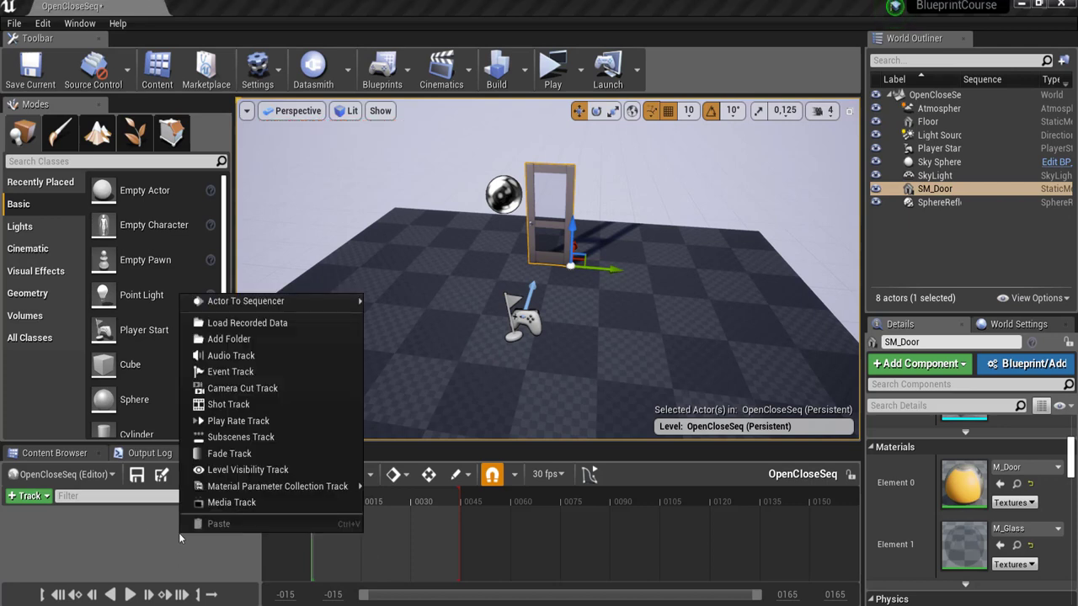
pyautogui.moveTo(345, 299)
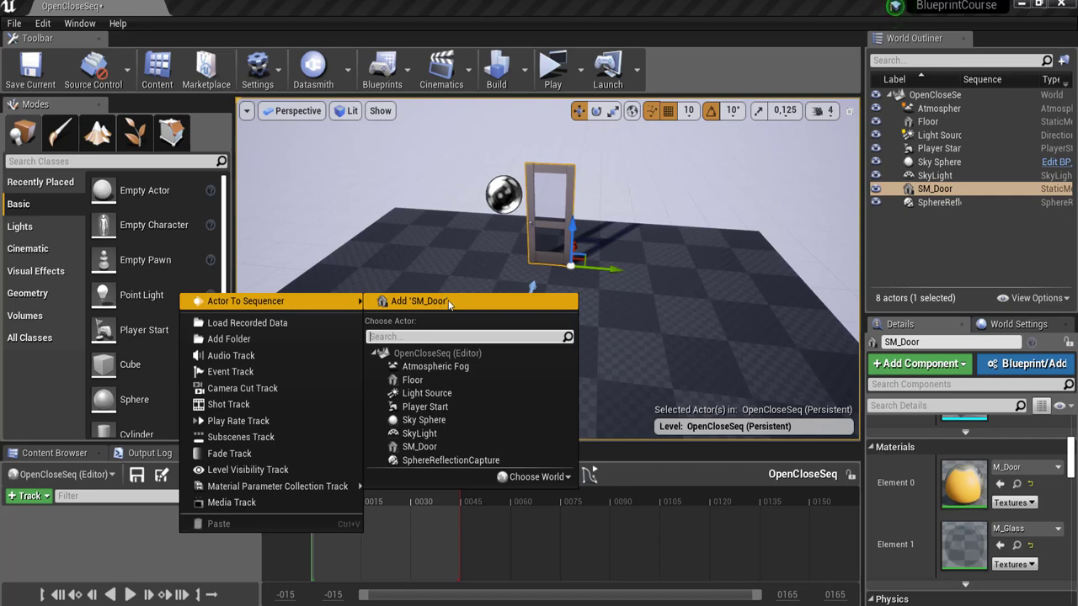
pyautogui.click(29, 495)
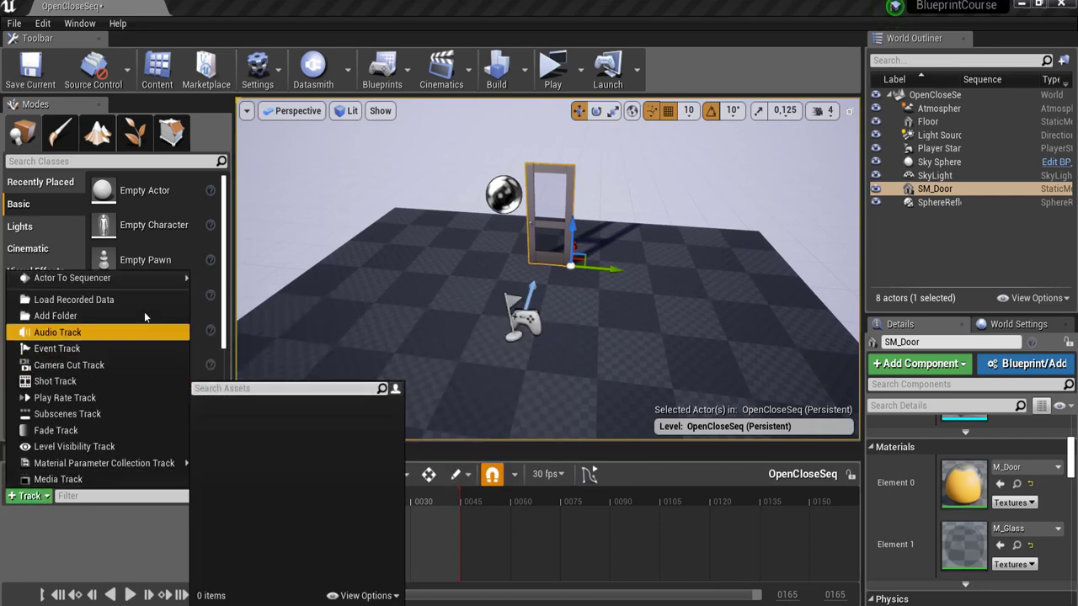
pyautogui.click(244, 280)
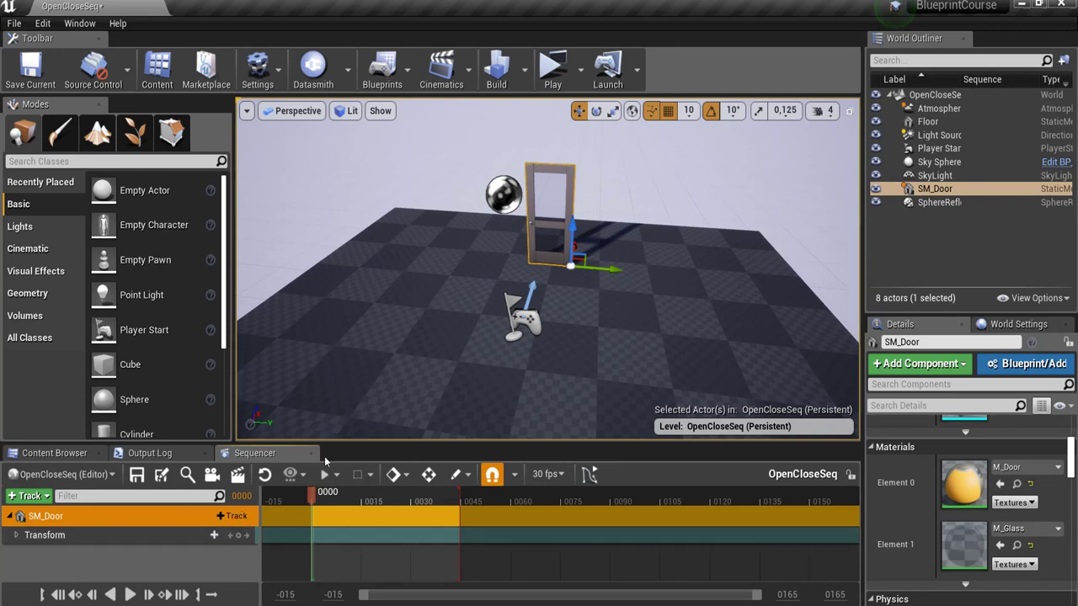
pyautogui.moveTo(353, 444); pyautogui.dragTo(353, 372)
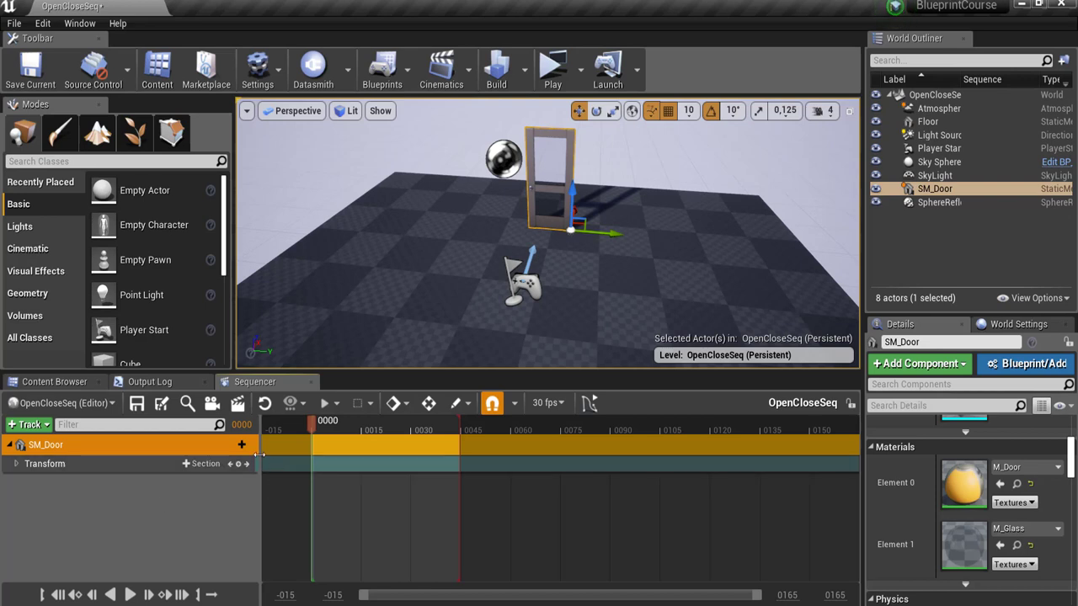
# Key SM_Door's transform at frames 0 and 45, rotating it open at 45, then scrub back.
pyautogui.click(17, 465)
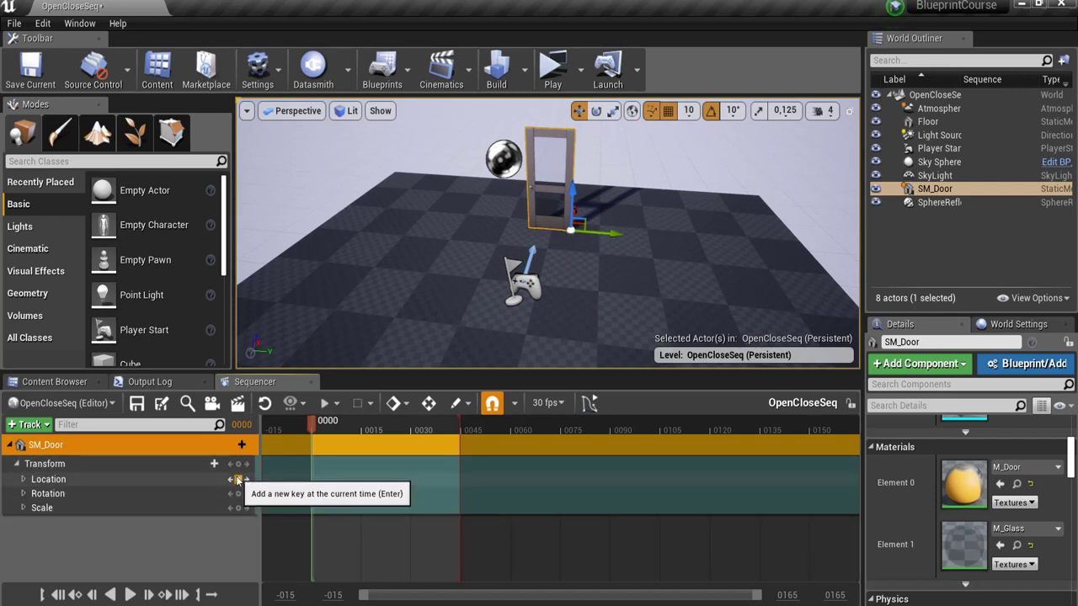
pyautogui.click(238, 463)
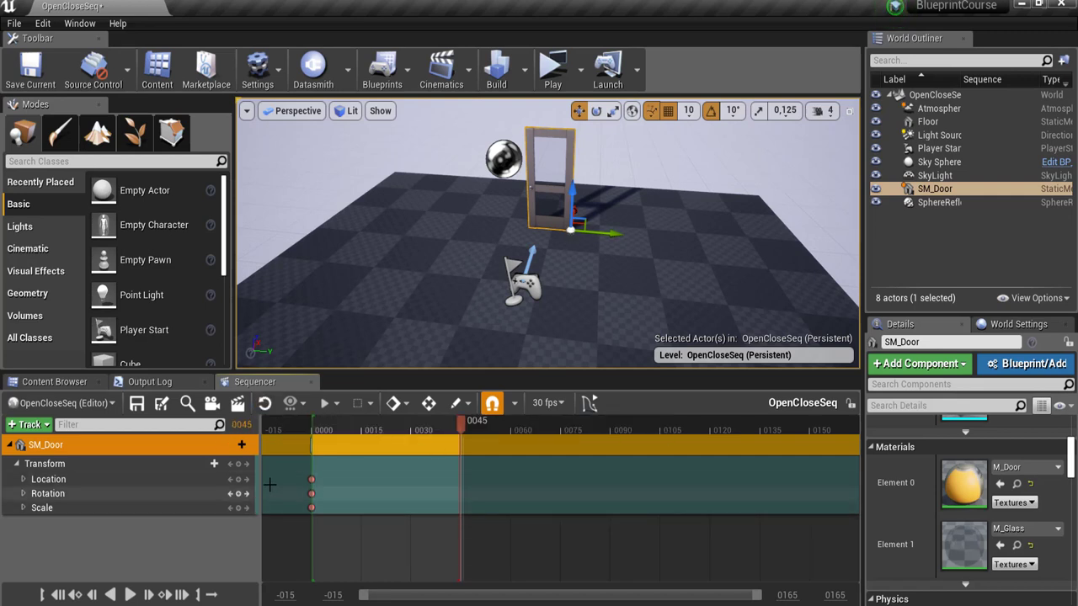
pyautogui.click(239, 464)
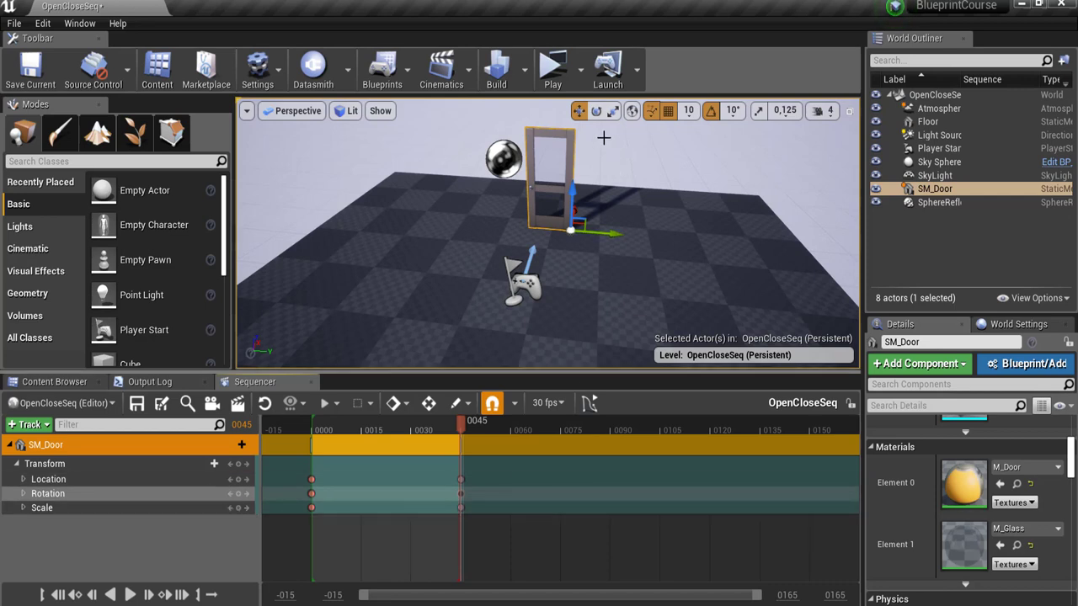
pyautogui.click(595, 112)
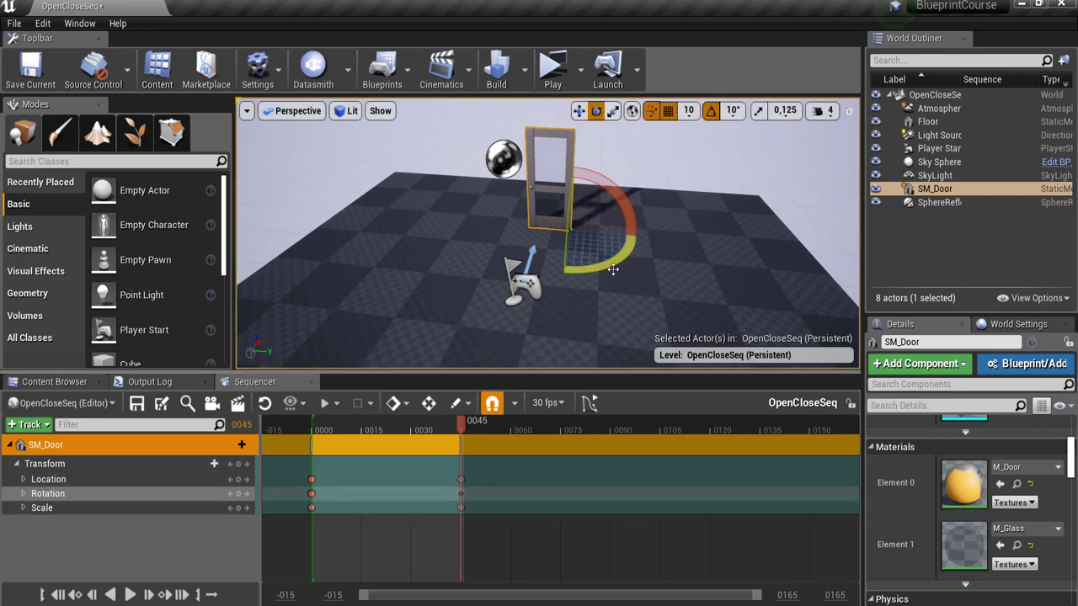
pyautogui.moveTo(627, 280)
pyautogui.mouseDown()
pyautogui.moveTo(492, 277)
pyautogui.moveTo(605, 263)
pyautogui.mouseUp()
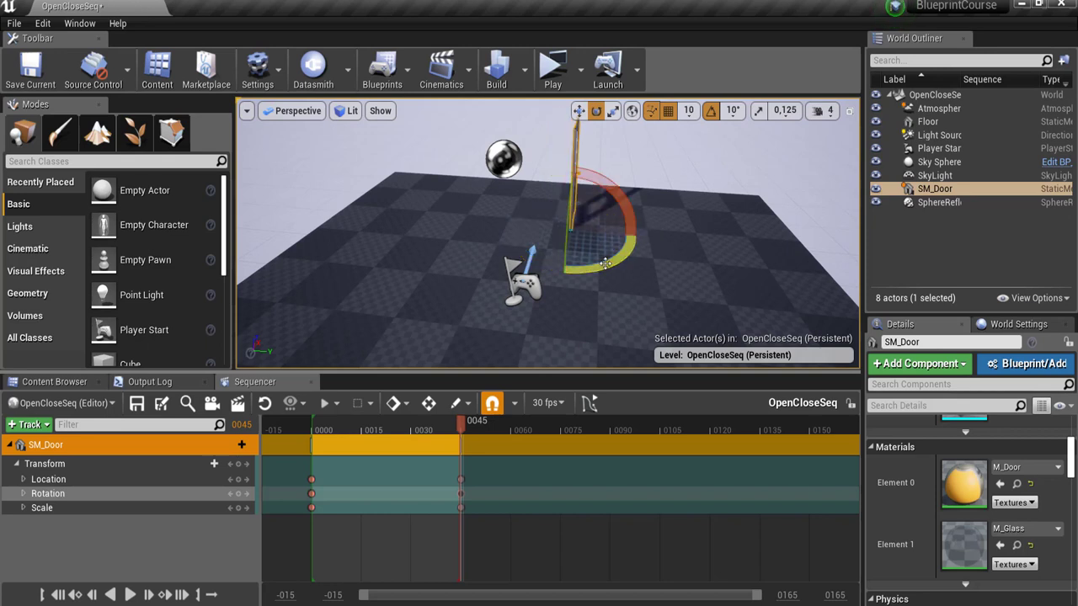
pyautogui.click(238, 493)
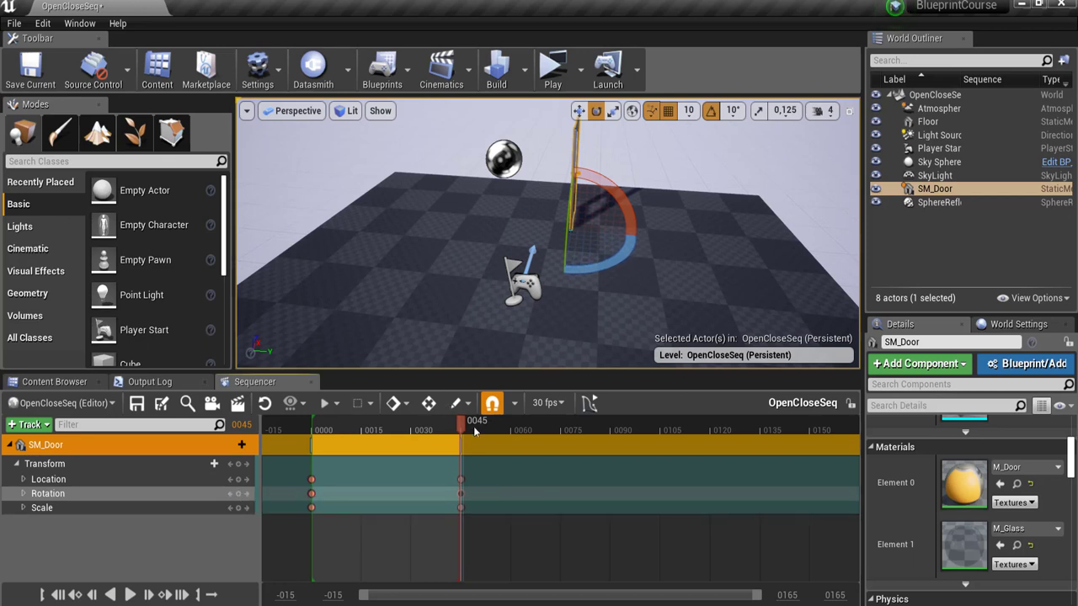
pyautogui.moveTo(462, 434)
pyautogui.mouseDown()
pyautogui.moveTo(314, 431)
pyautogui.moveTo(332, 452)
pyautogui.moveTo(321, 463)
pyautogui.mouseUp()
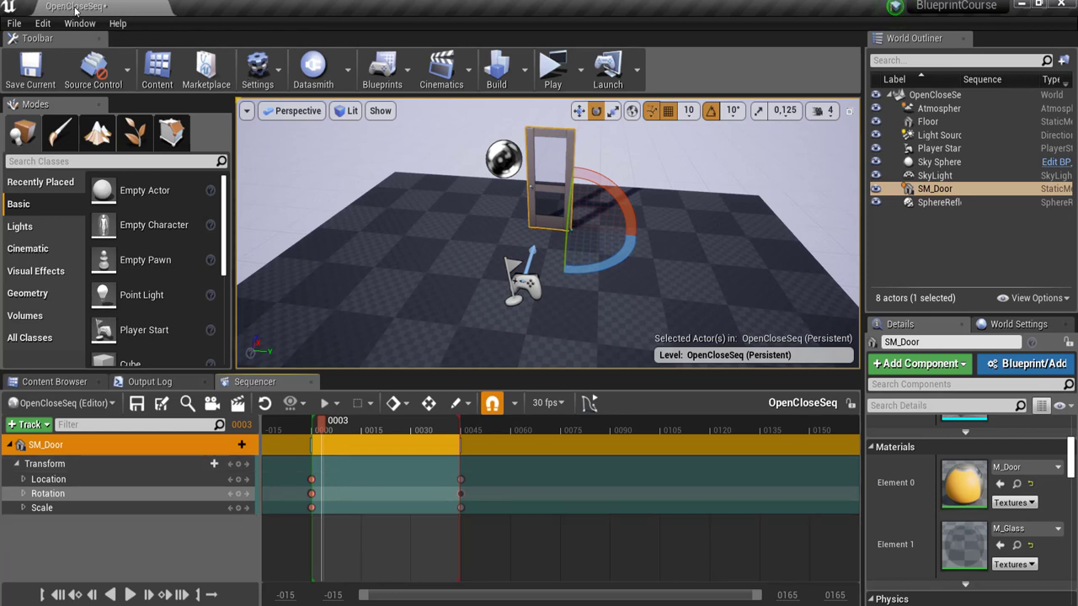
# Open the Level Blueprint, delete the default BeginPlay and Tick events, and compile.
pyautogui.click(382, 69)
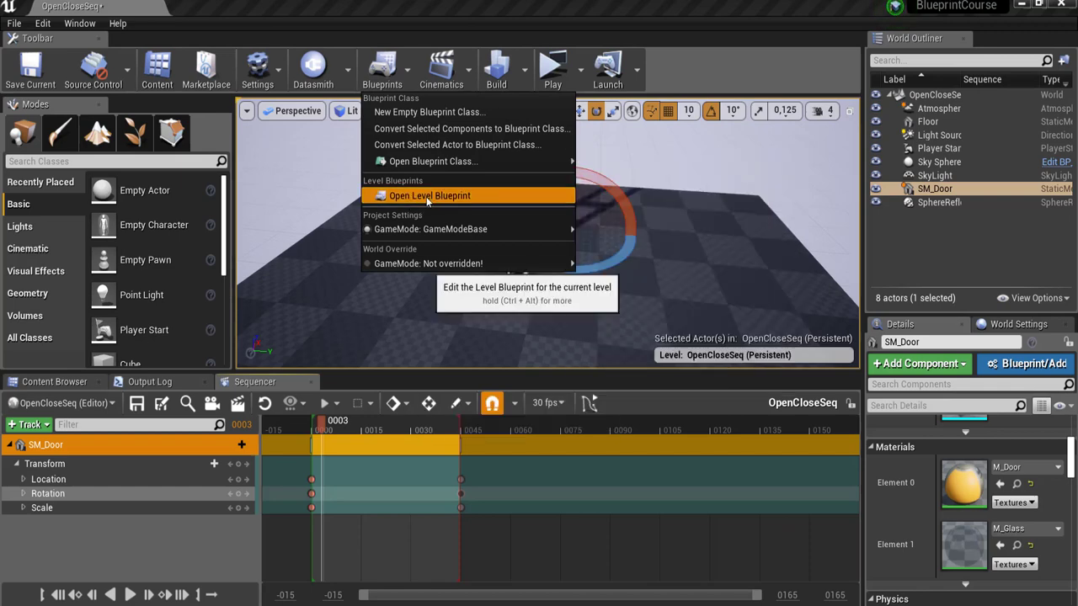
pyautogui.click(421, 194)
pyautogui.scroll(-4, 324, 364)
pyautogui.scroll(3, 341, 256)
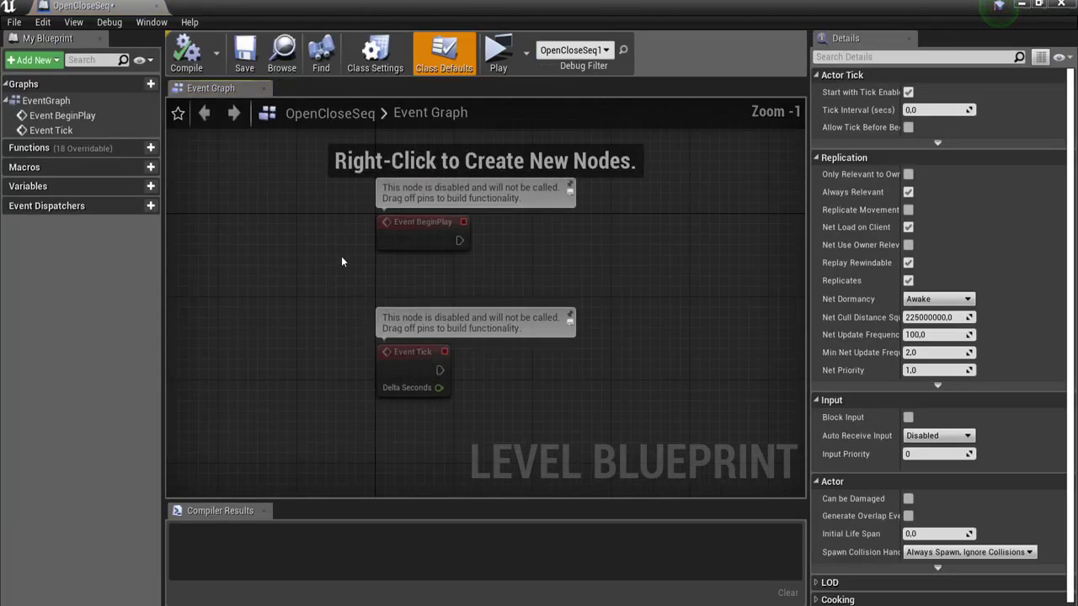
pyautogui.moveTo(337, 236); pyautogui.dragTo(570, 411)
pyautogui.press('Delete')
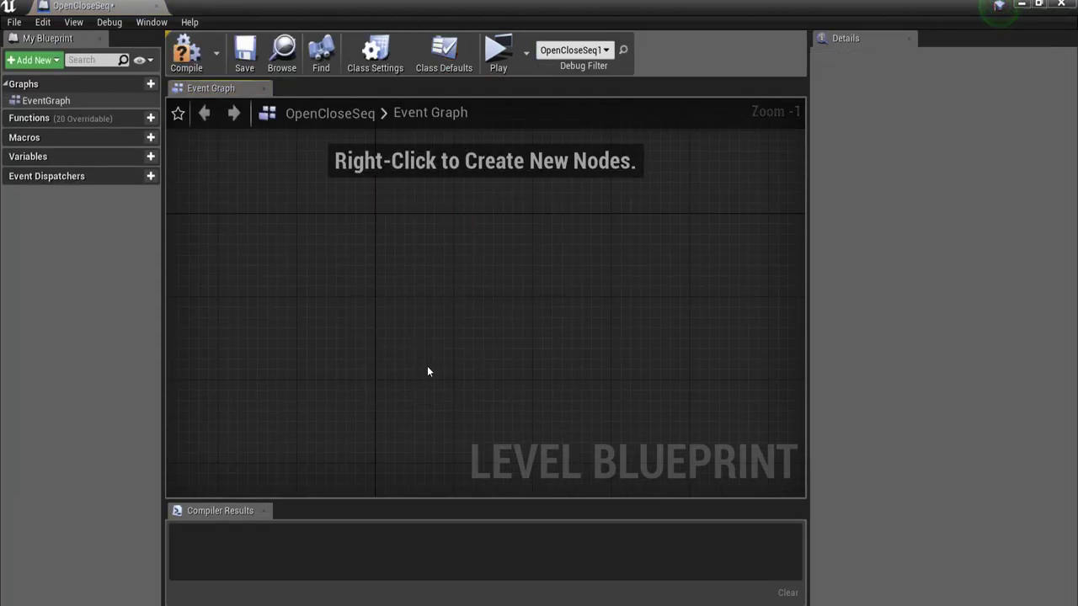
pyautogui.click(186, 52)
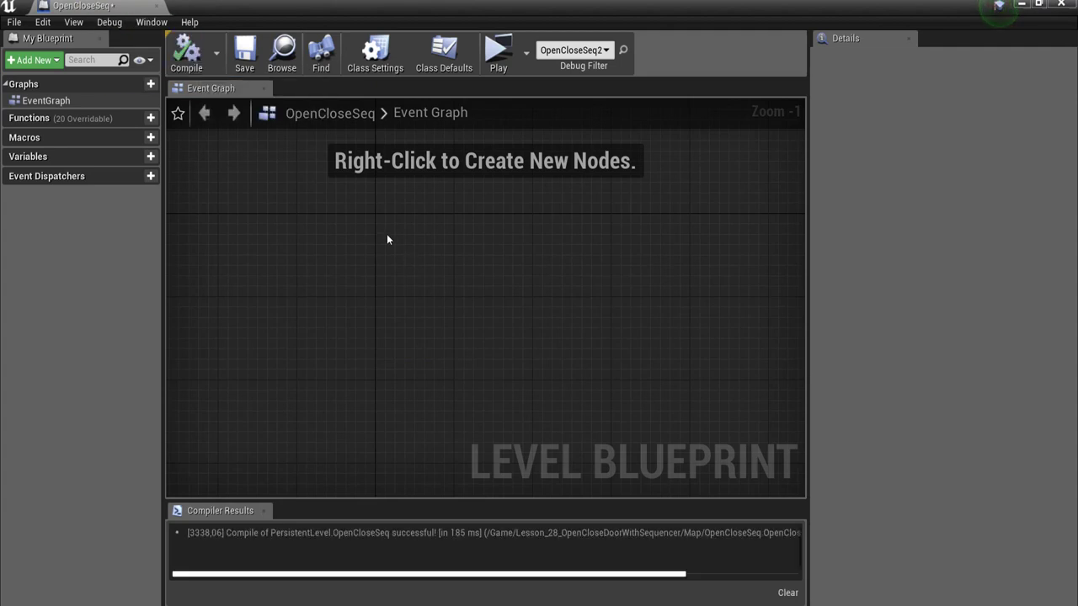
# Add an InputAction OpenCloseDoors event at the graph origin, then return to the level editor.
pyautogui.rightClick(398, 248)
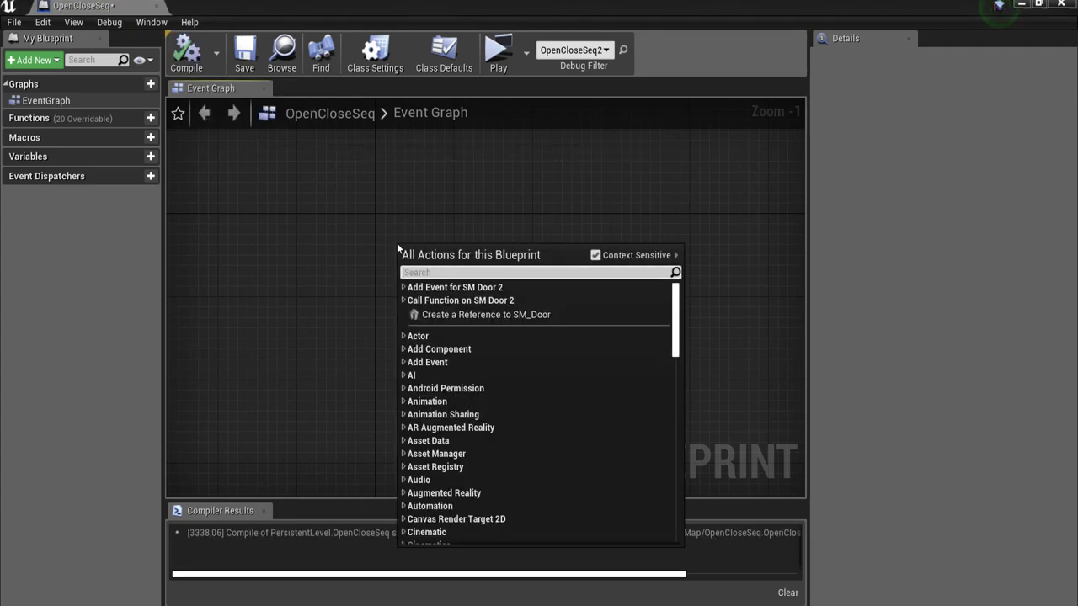
pyautogui.write('openc')
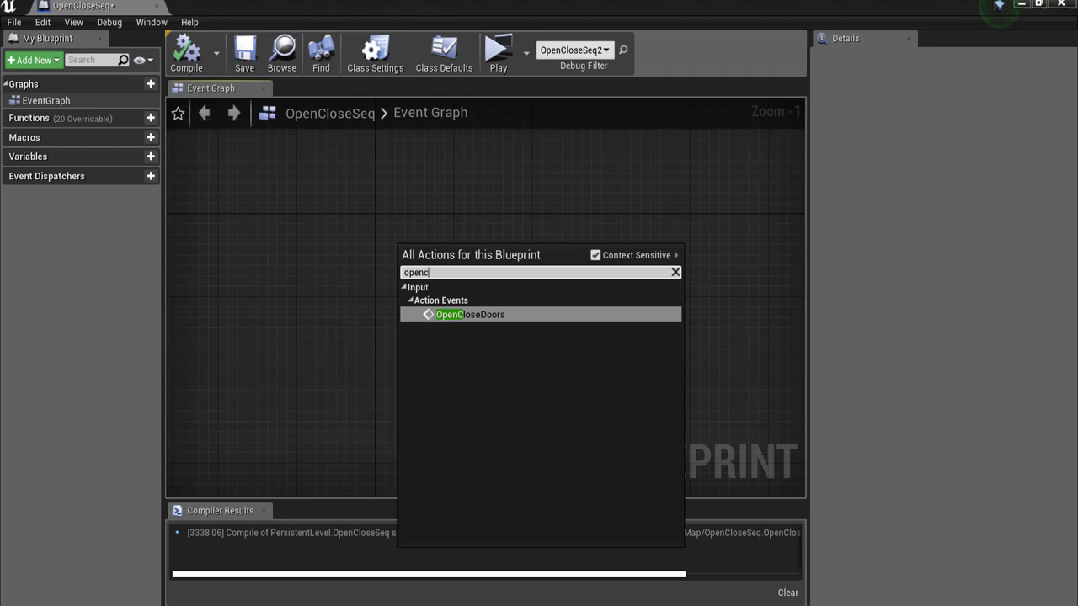
pyautogui.click(455, 316)
pyautogui.scroll(-1, 353, 333)
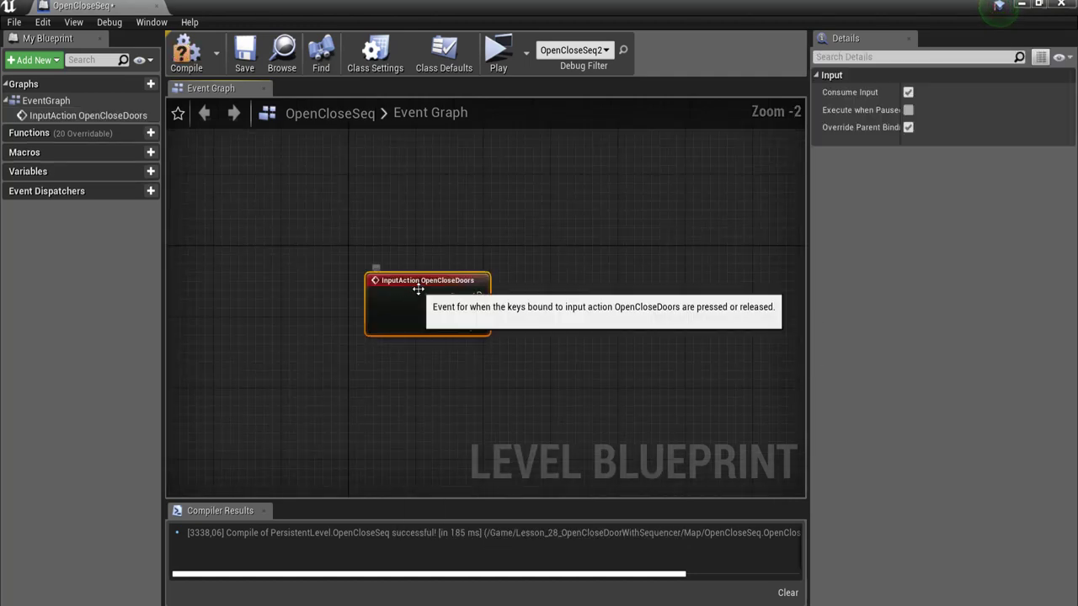
pyautogui.moveTo(418, 290); pyautogui.dragTo(402, 264)
pyautogui.scroll(-1, 378, 305)
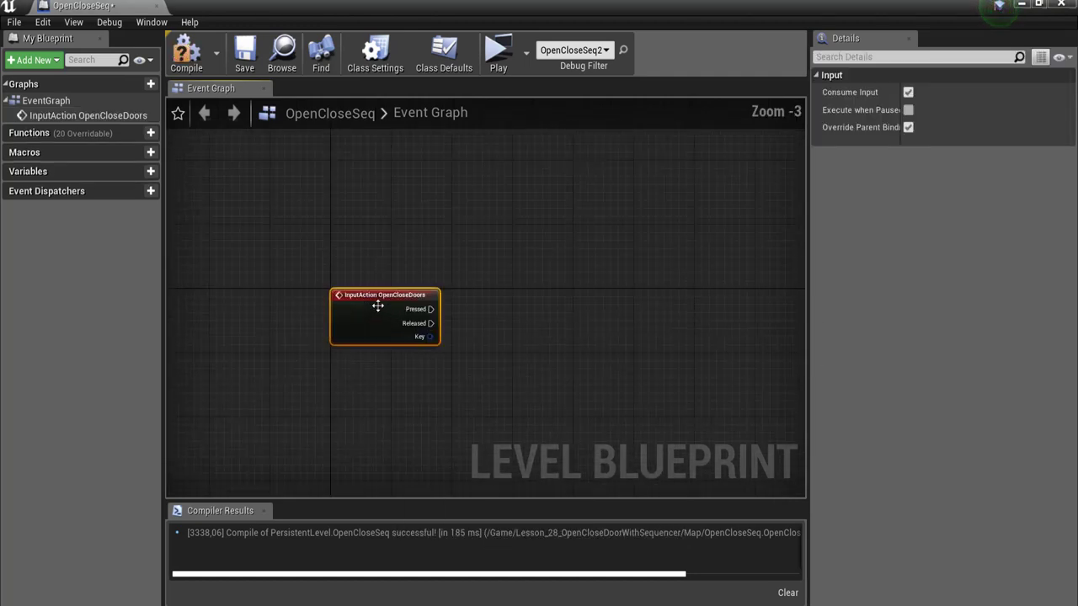
pyautogui.scroll(2, 378, 306)
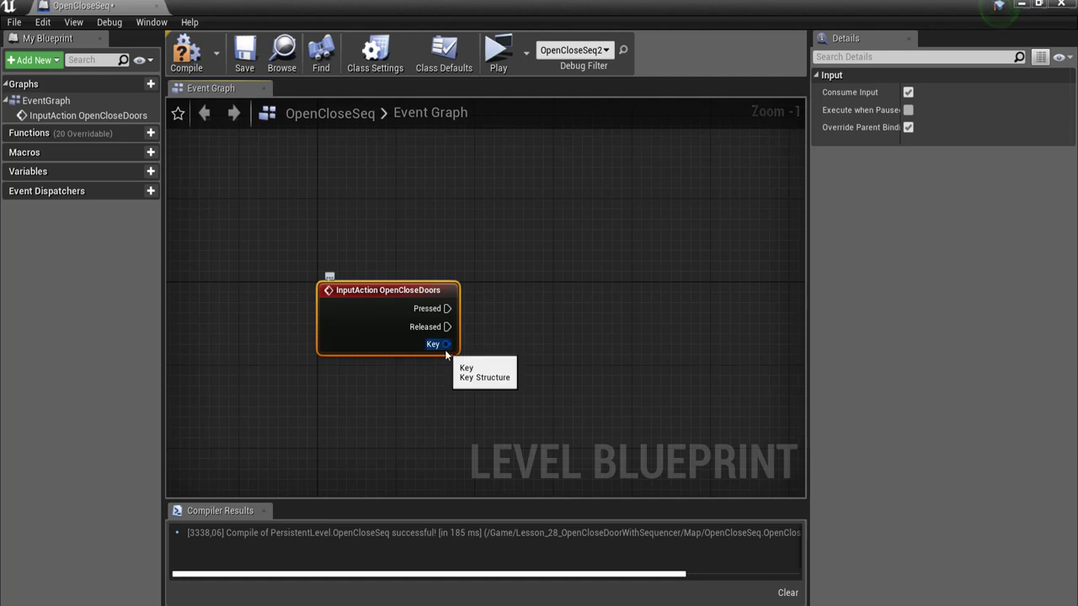
pyautogui.scroll(-3, 378, 308)
pyautogui.scroll(2, 459, 345)
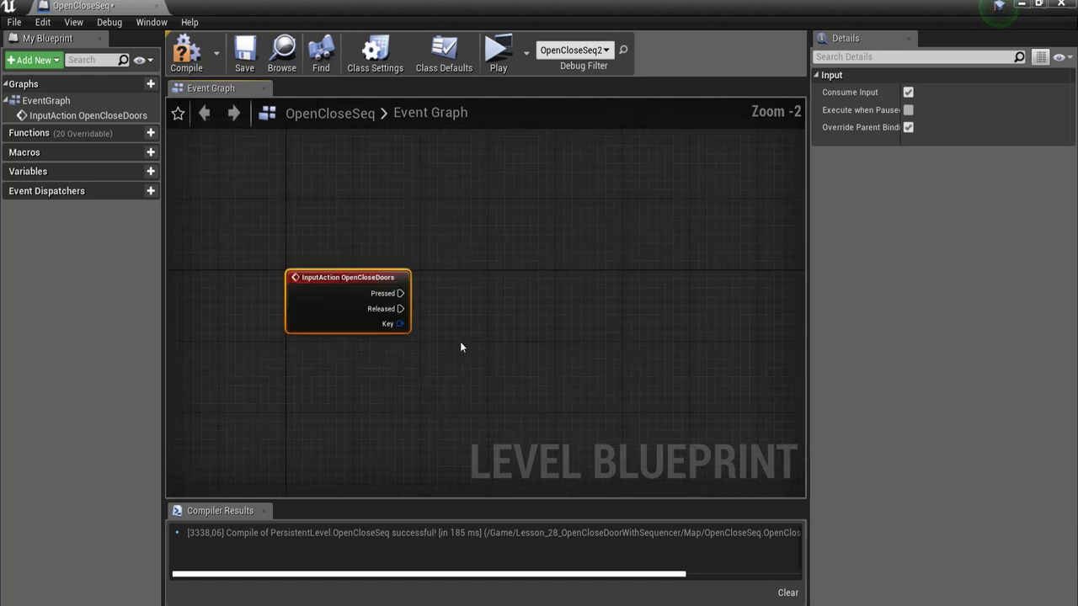
pyautogui.moveTo(28, 5); pyautogui.dragTo(225, 19)
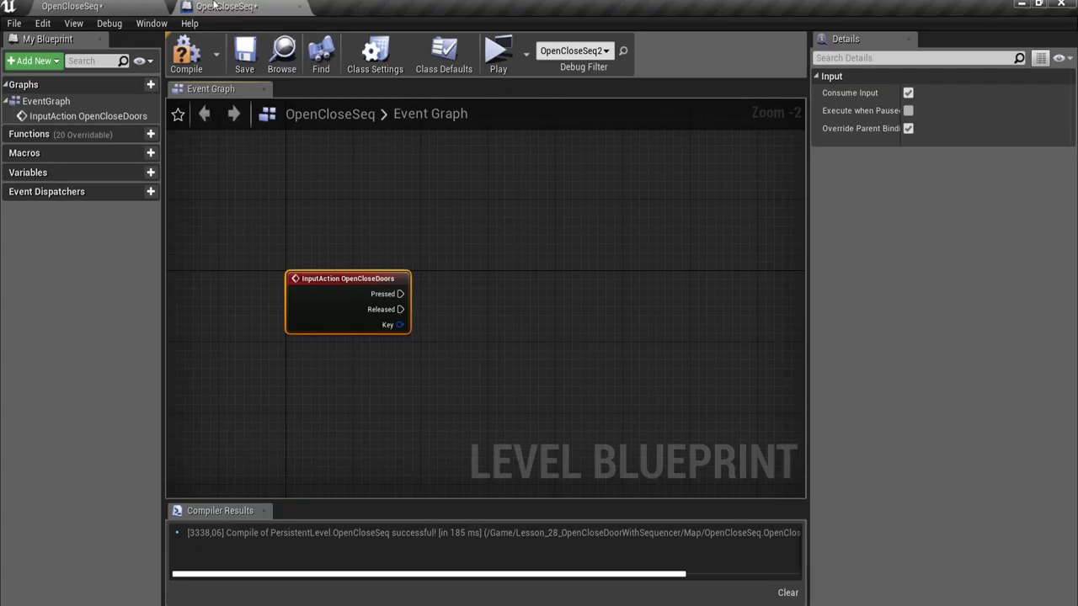
pyautogui.click(110, 7)
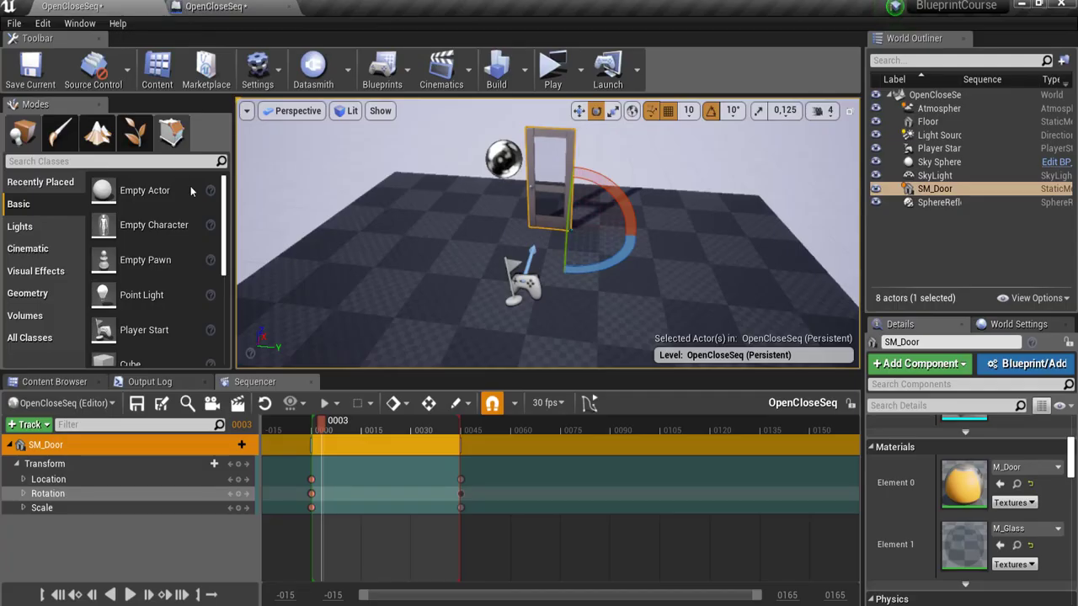
# Clear the 'door' filter, drop OpenCloseSeq from Lesson_28 Cinematics into the level, and select it.
pyautogui.click(54, 384)
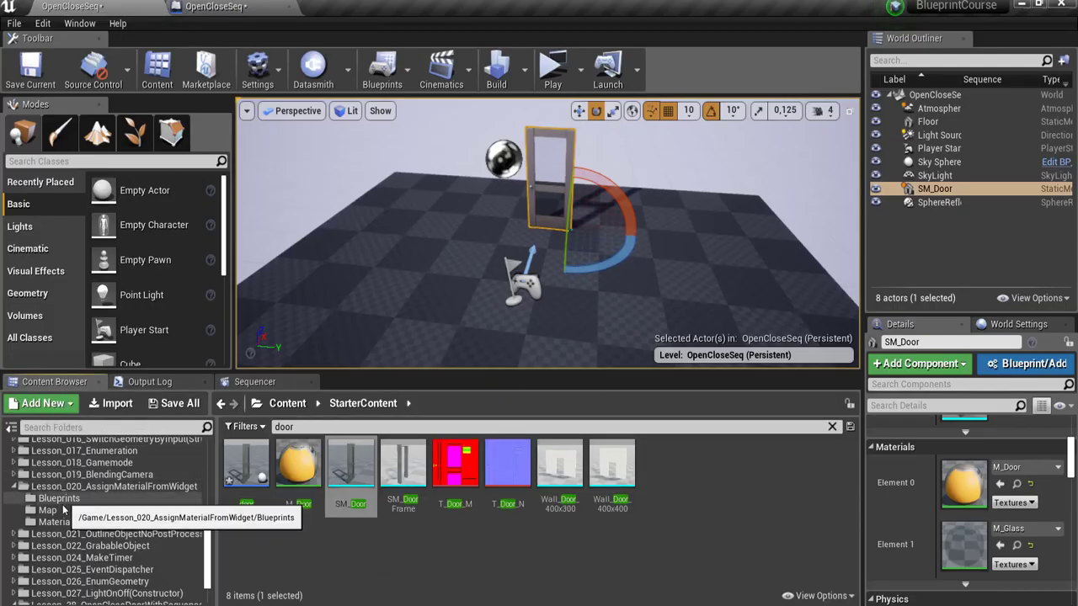
pyautogui.scroll(-2, 84, 573)
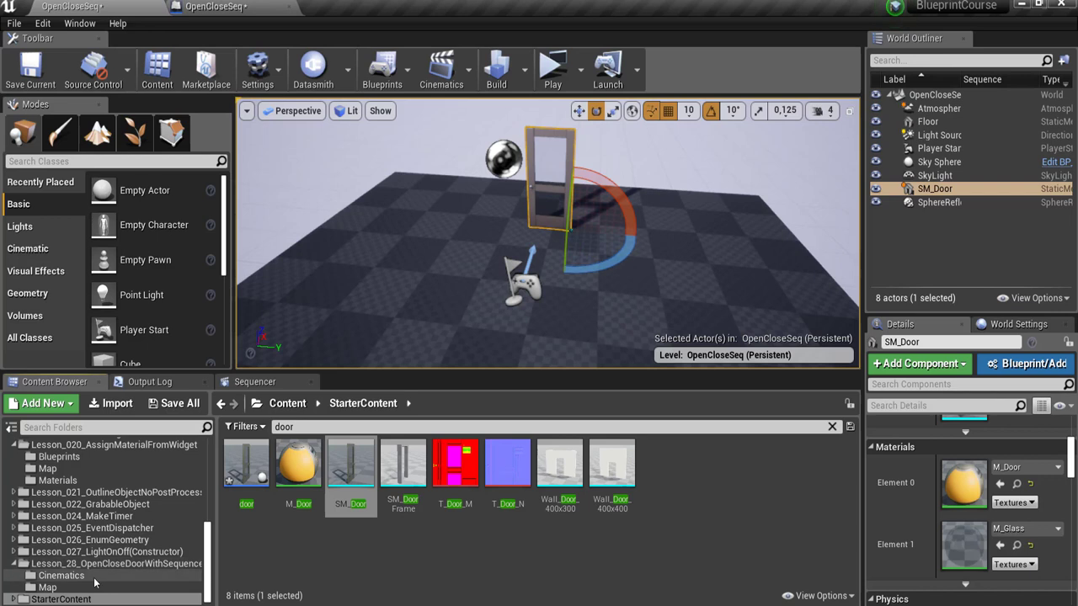
pyautogui.click(63, 576)
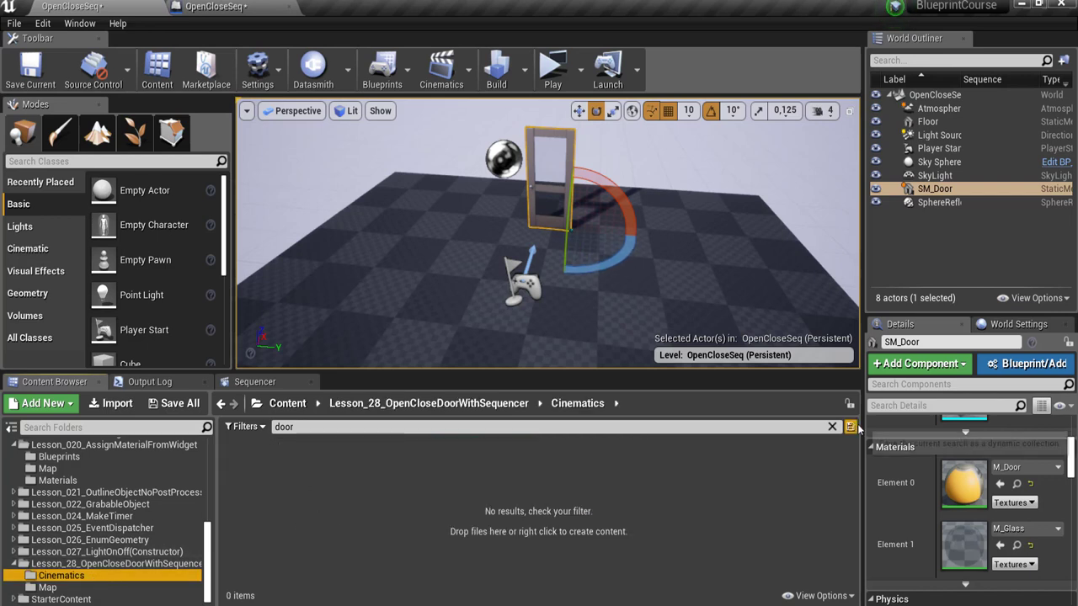
pyautogui.click(832, 426)
pyautogui.moveTo(265, 469); pyautogui.dragTo(571, 307)
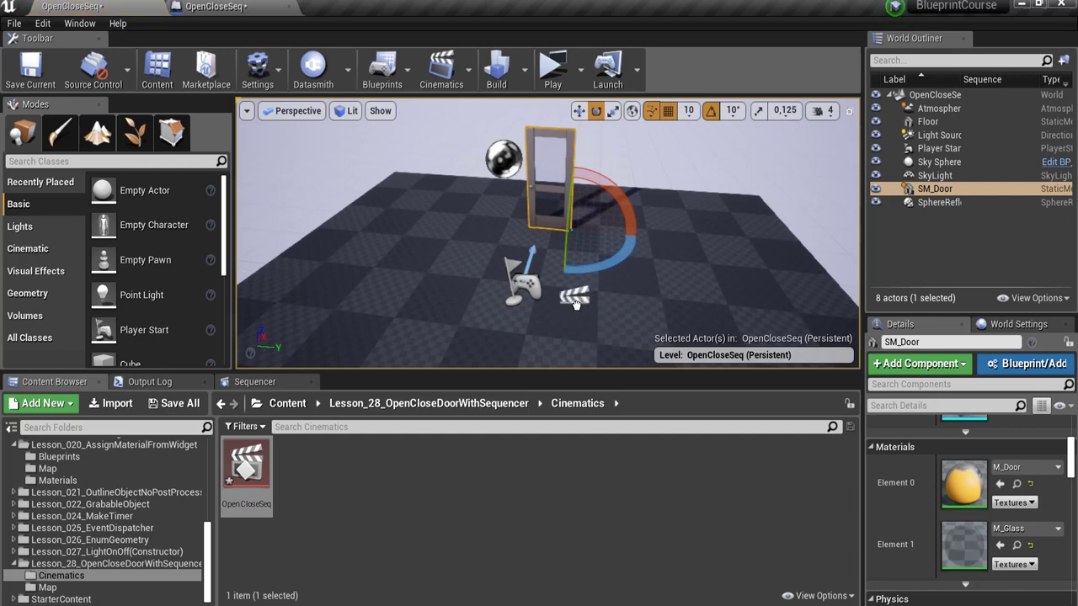
pyautogui.moveTo(572, 307); pyautogui.dragTo(604, 302)
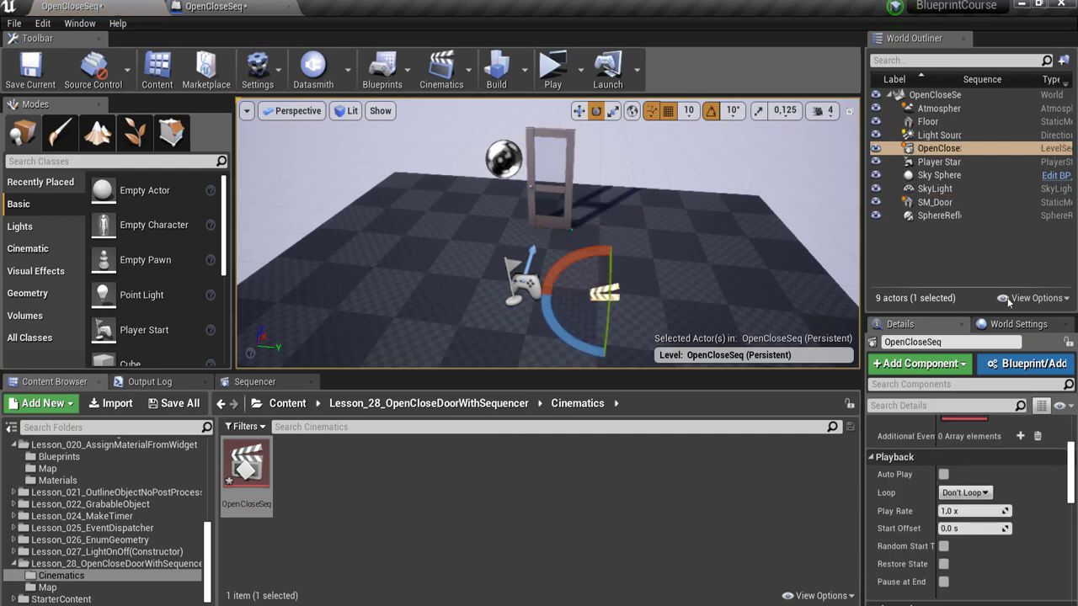
pyautogui.click(935, 151)
pyautogui.moveTo(935, 156); pyautogui.dragTo(234, 9)
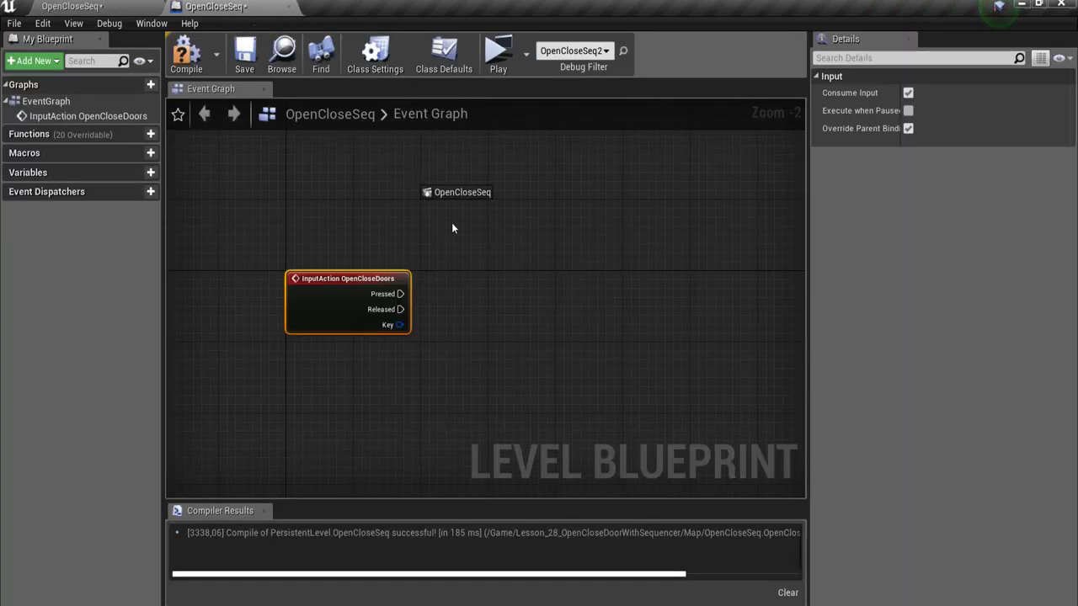
# Add an OpenCloseSeq reference to the graph and a Play (SequencePlayer) node from it.
pyautogui.moveTo(234, 8)
pyautogui.mouseDown()
pyautogui.moveTo(429, 364)
pyautogui.moveTo(430, 395)
pyautogui.mouseUp()
pyautogui.scroll(2, 497, 463)
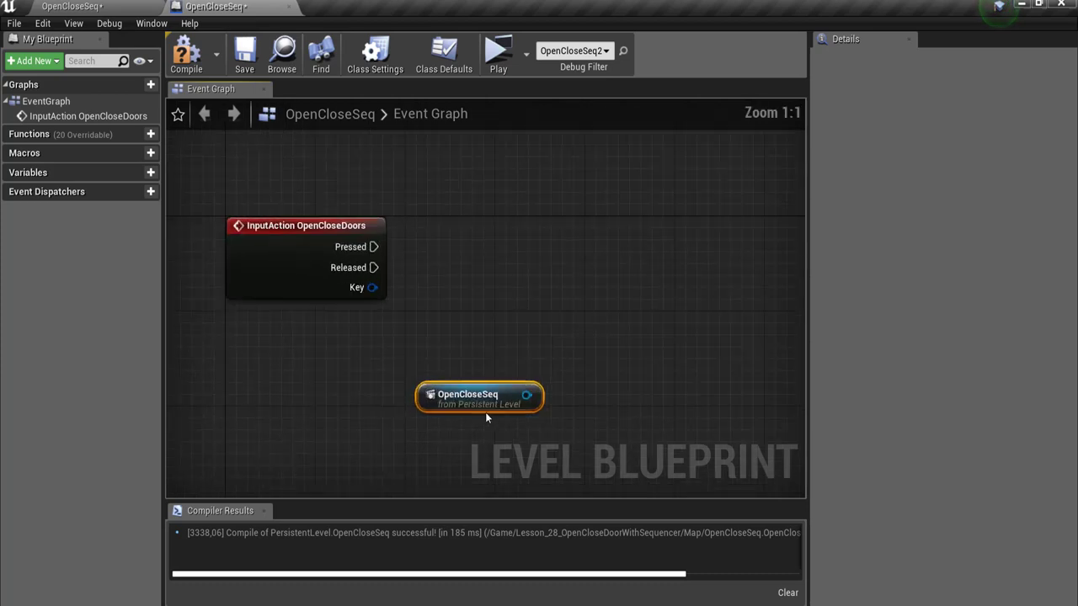
pyautogui.scroll(-2, 463, 384)
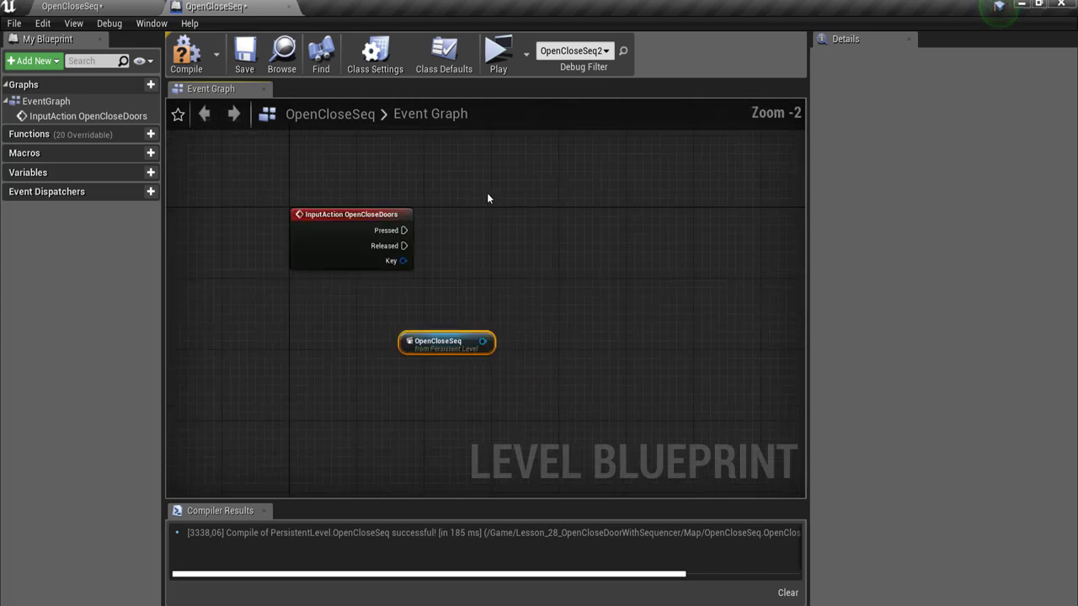
pyautogui.scroll(2, 496, 252)
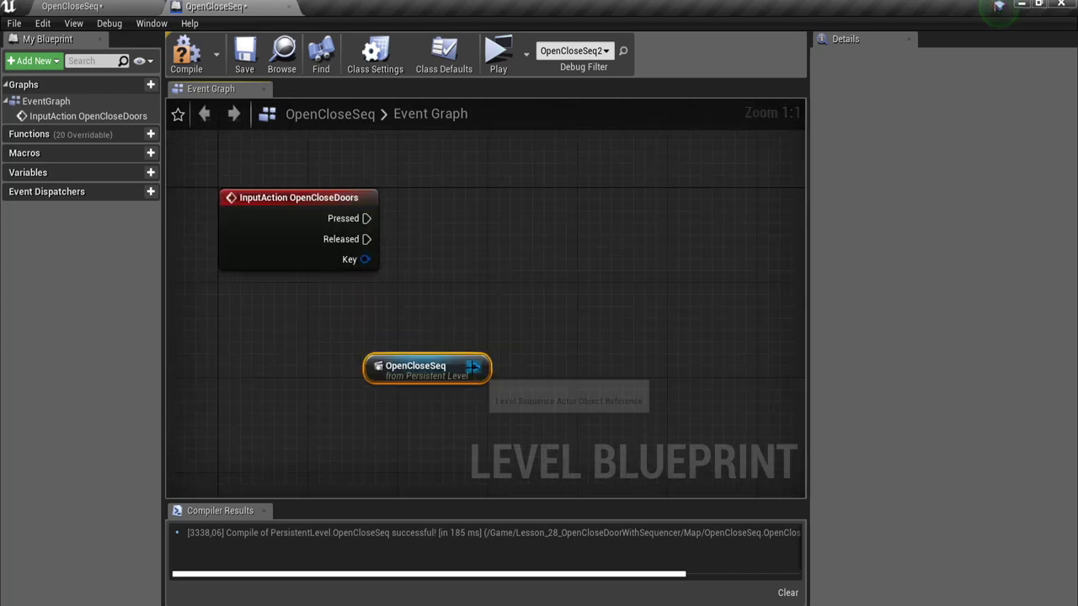
pyautogui.moveTo(474, 366); pyautogui.dragTo(601, 237)
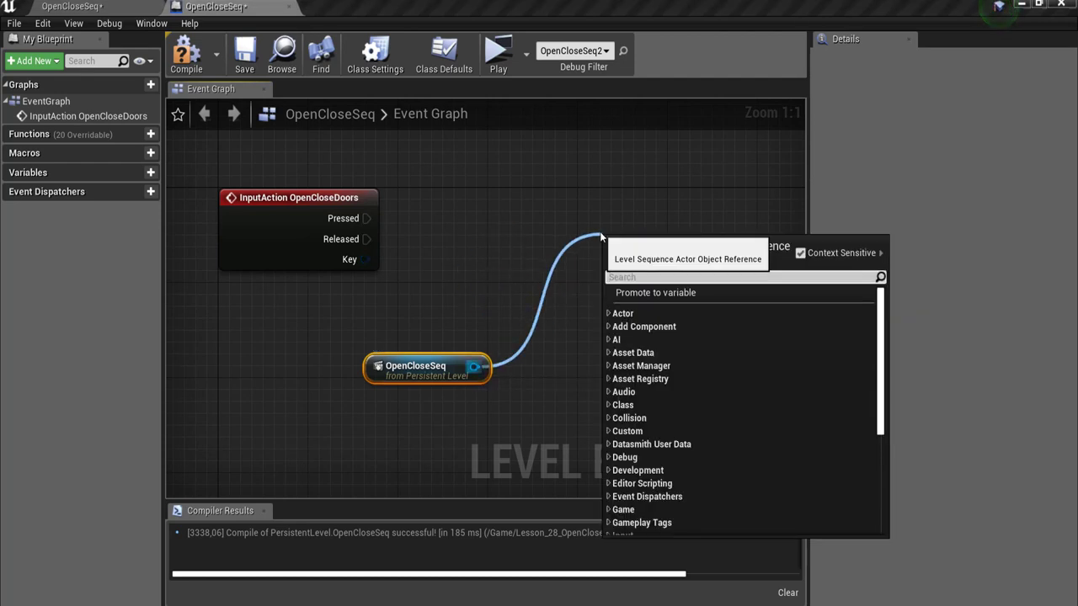
pyautogui.write('plays')
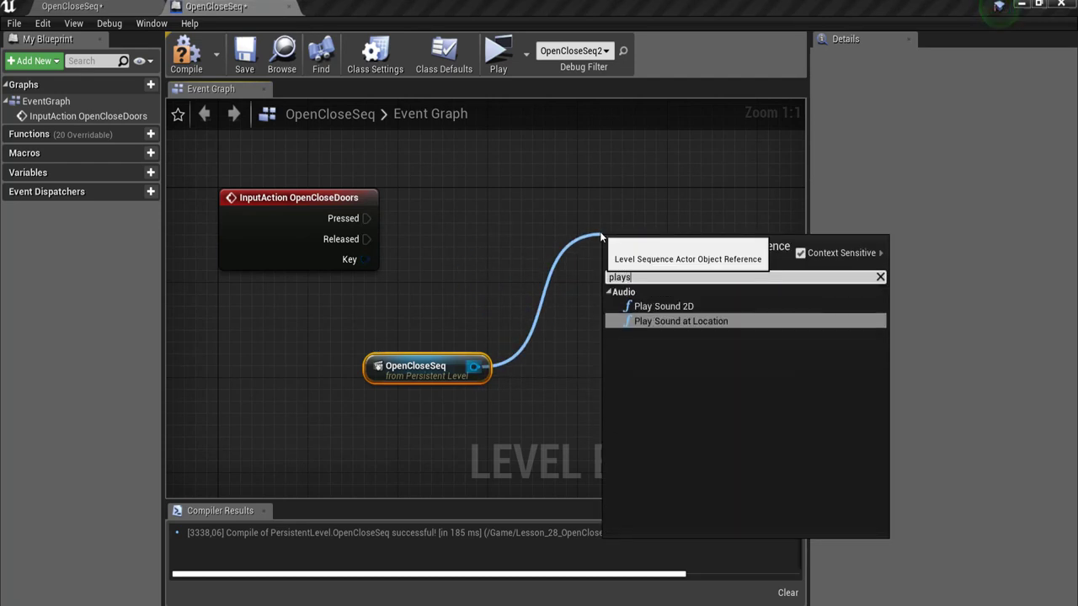
pyautogui.press('BackSpace')
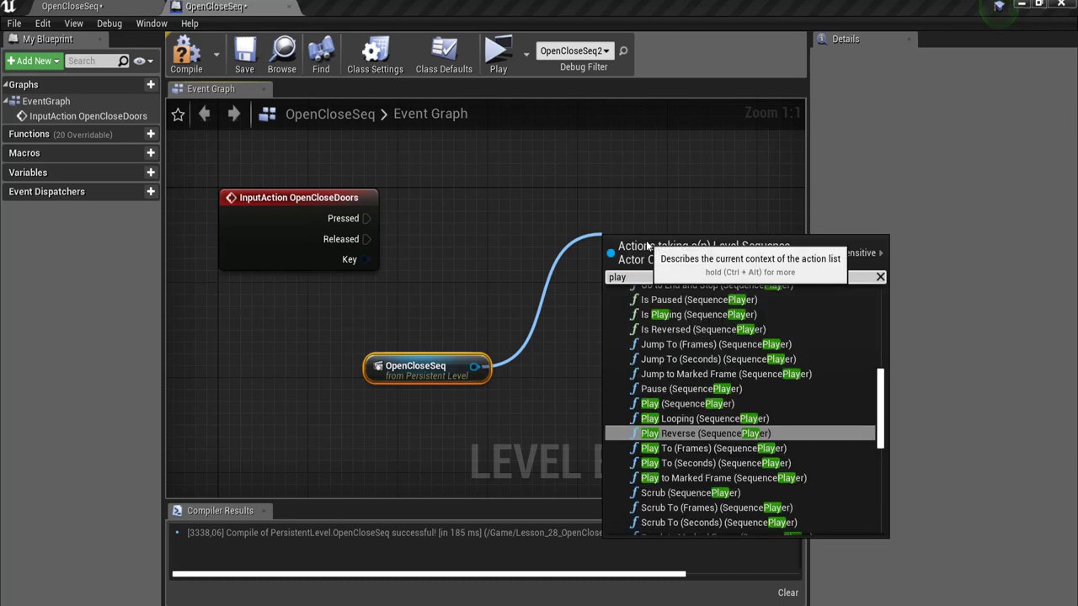
pyautogui.click(692, 405)
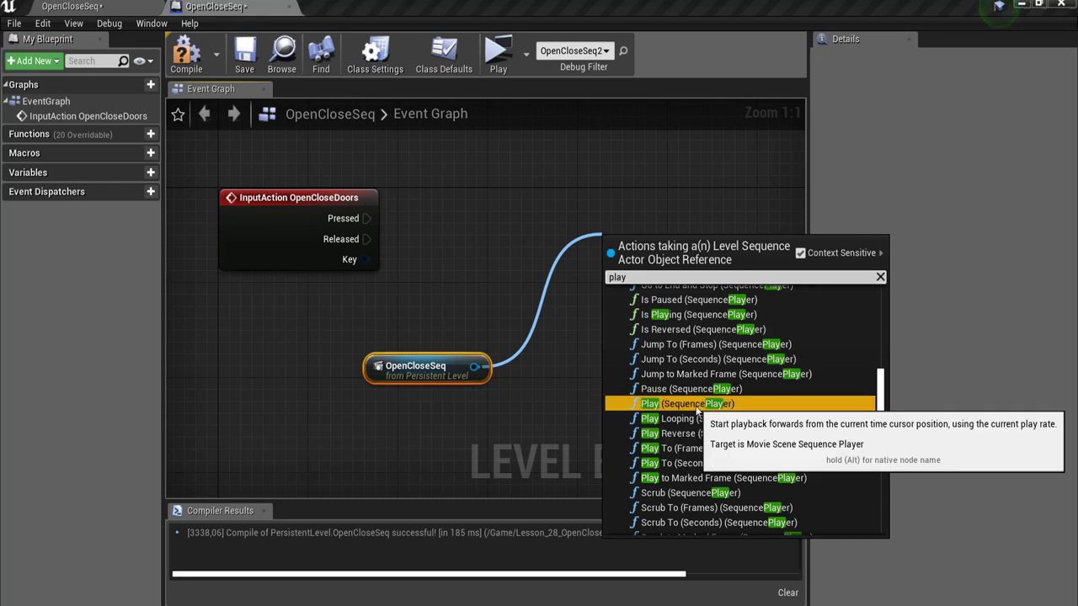
# Arrange the nodes, wire OpenCloseDoors Pressed into Play, and compile the Level Blueprint.
pyautogui.scroll(-2, 503, 248)
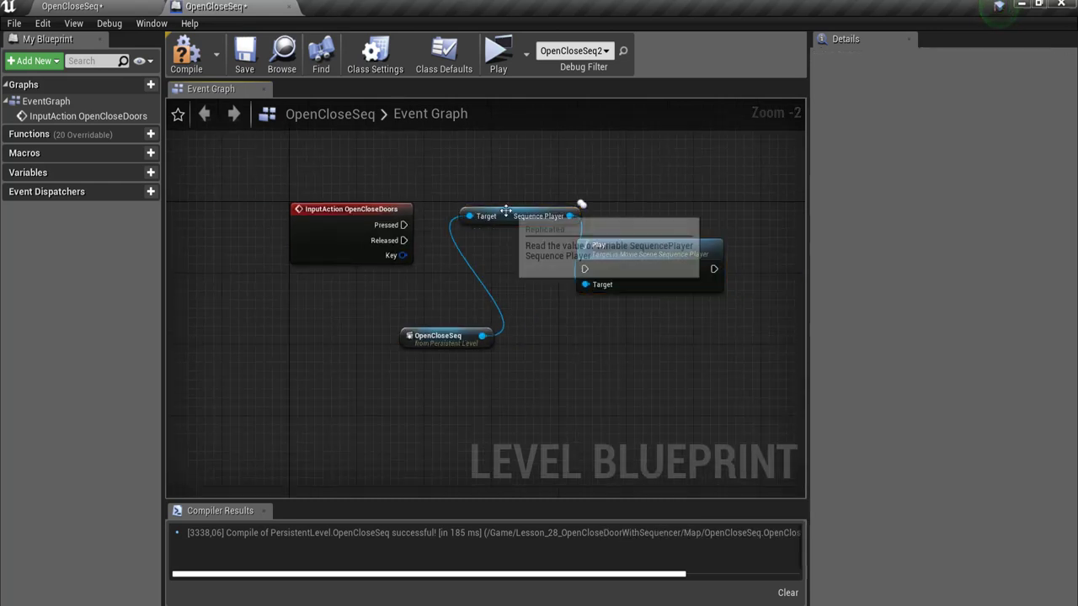
pyautogui.moveTo(504, 215); pyautogui.dragTo(535, 397)
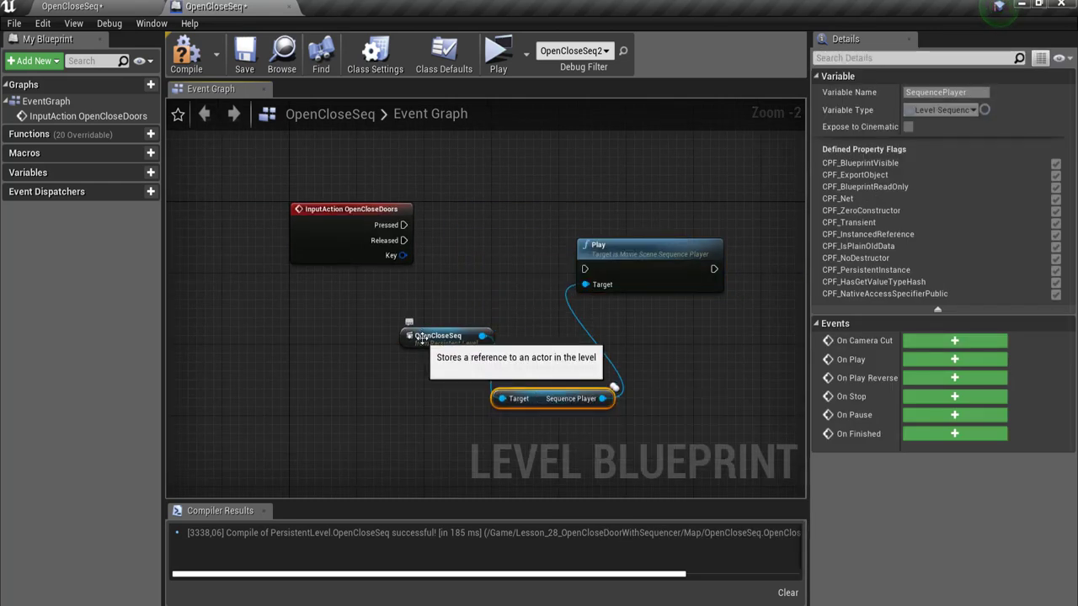
pyautogui.moveTo(426, 336); pyautogui.dragTo(324, 299)
pyautogui.moveTo(547, 404); pyautogui.dragTo(486, 342)
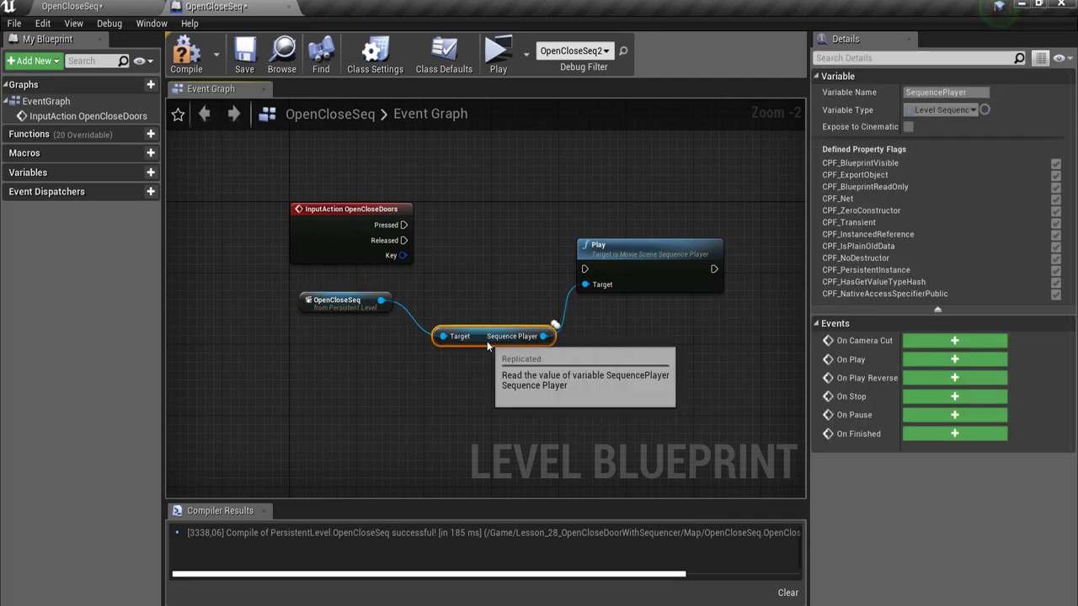
pyautogui.moveTo(617, 244); pyautogui.dragTo(607, 209)
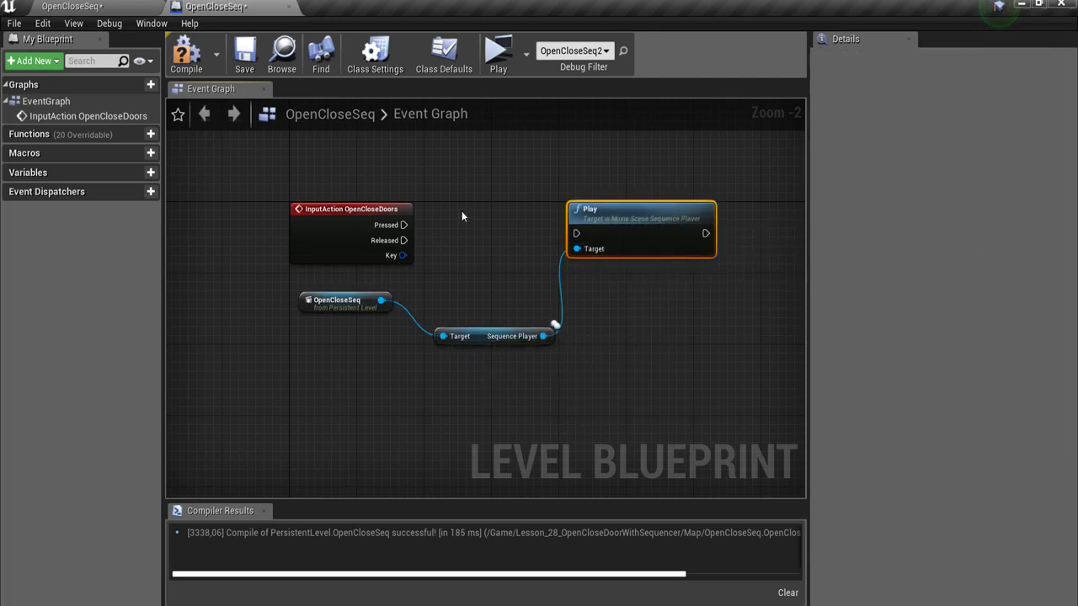
pyautogui.moveTo(404, 224); pyautogui.dragTo(576, 233)
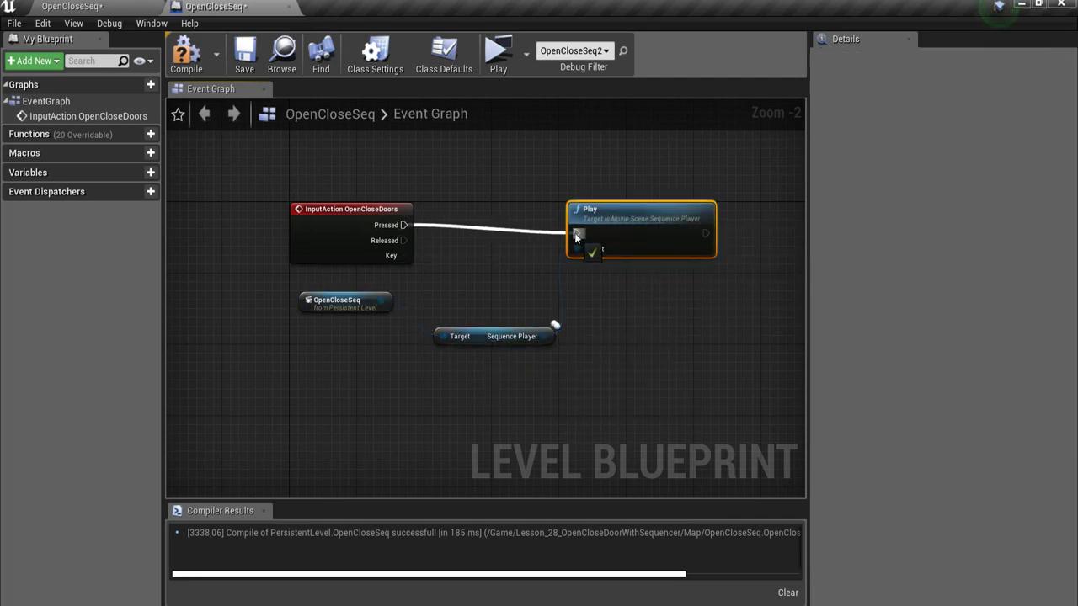
pyautogui.click(186, 52)
pyautogui.scroll(2, 452, 314)
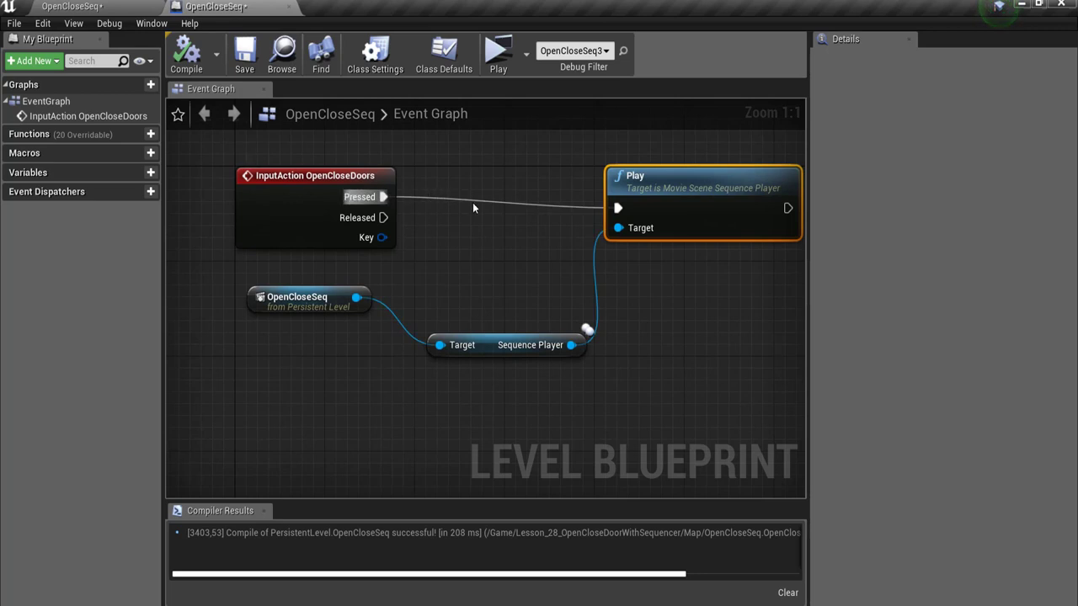
pyautogui.moveTo(701, 178); pyautogui.dragTo(700, 166)
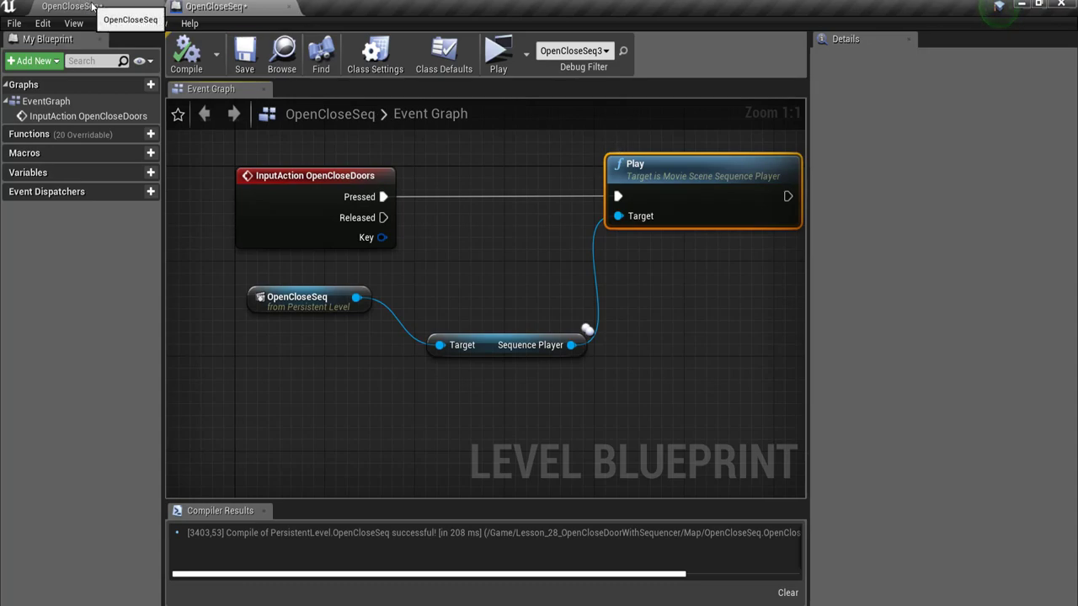
pyautogui.click(82, 5)
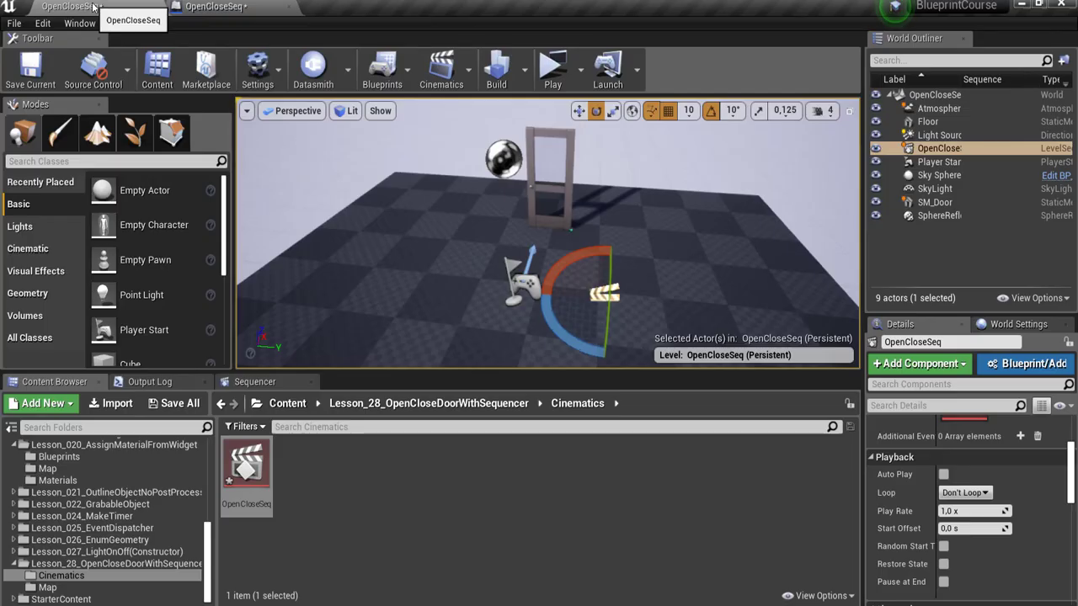
# After a first preview run, enable Pause at End in OpenCloseSeq's Playback settings.
pyautogui.click(551, 88)
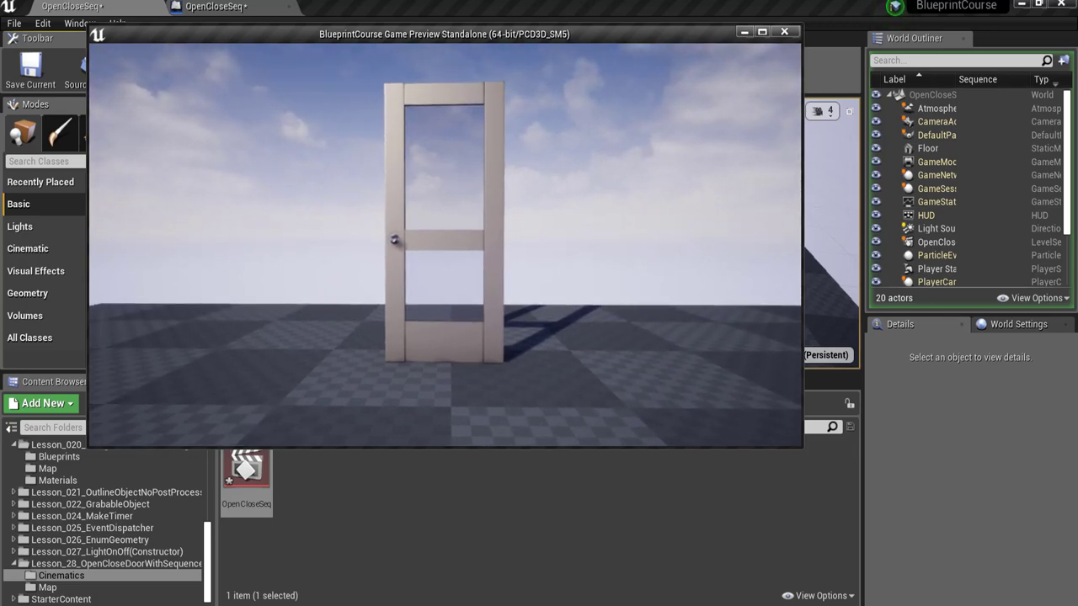
pyautogui.press('Escape')
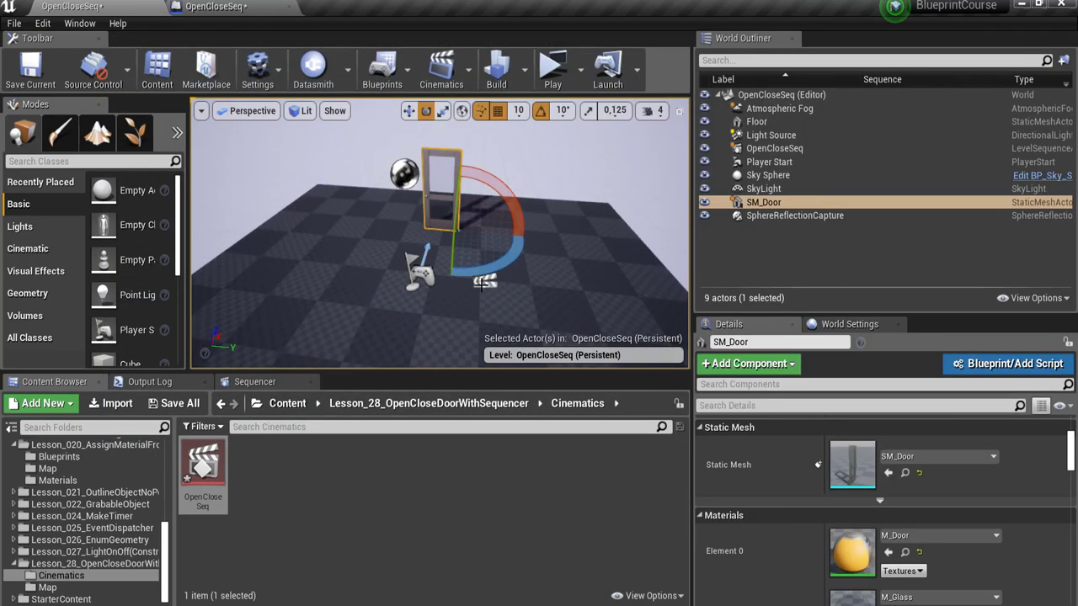
pyautogui.scroll(-3, 974, 504)
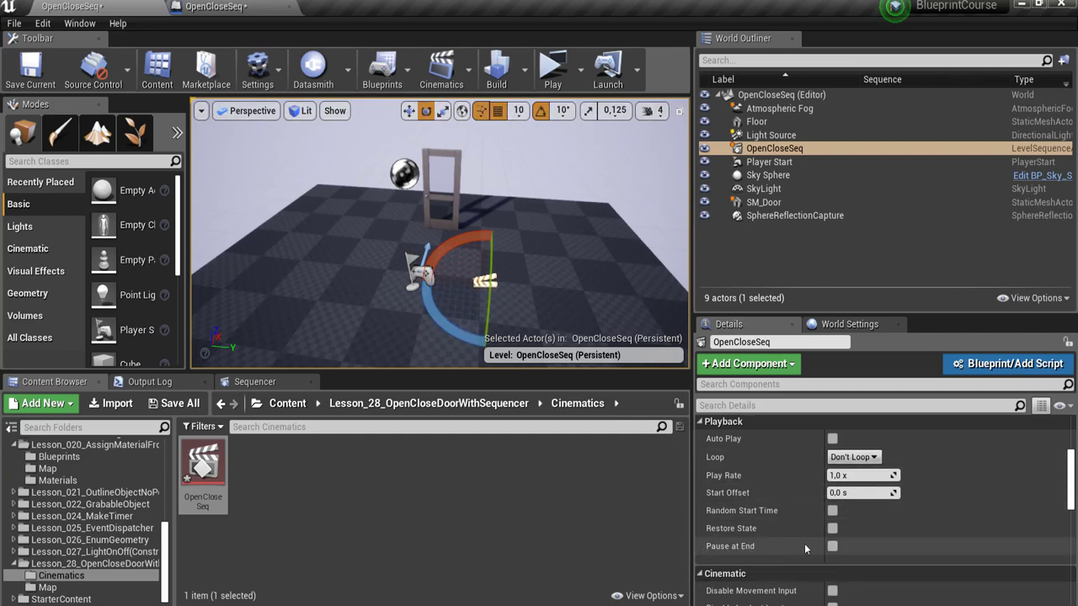
pyautogui.click(831, 546)
# Test in a standalone preview that the door key swings the door open, then return to the Level Blueprint.
pyautogui.click(551, 74)
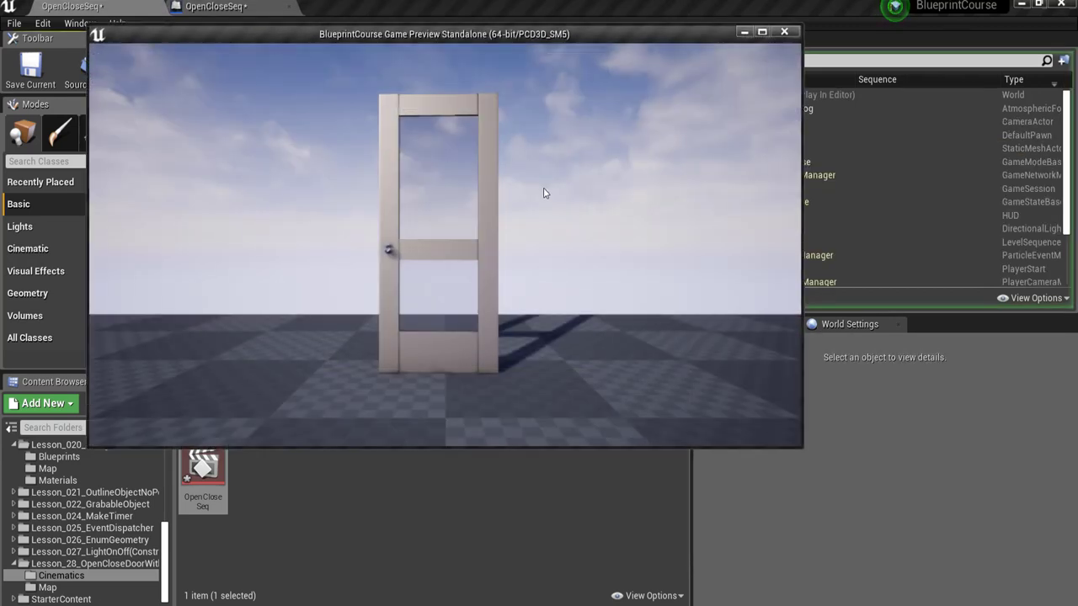
pyautogui.click(560, 217)
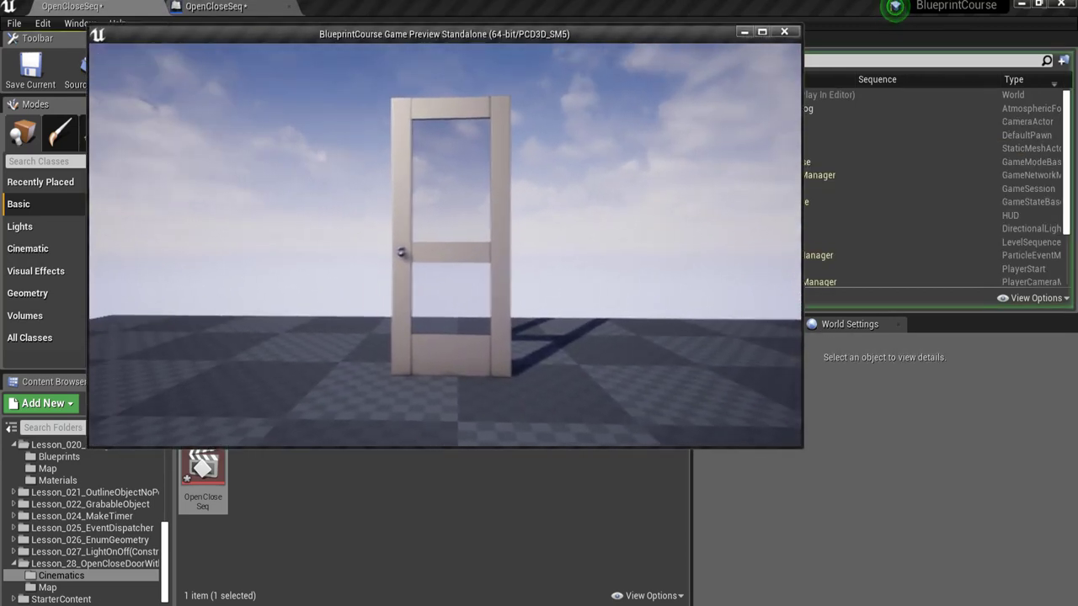
pyautogui.press('e')
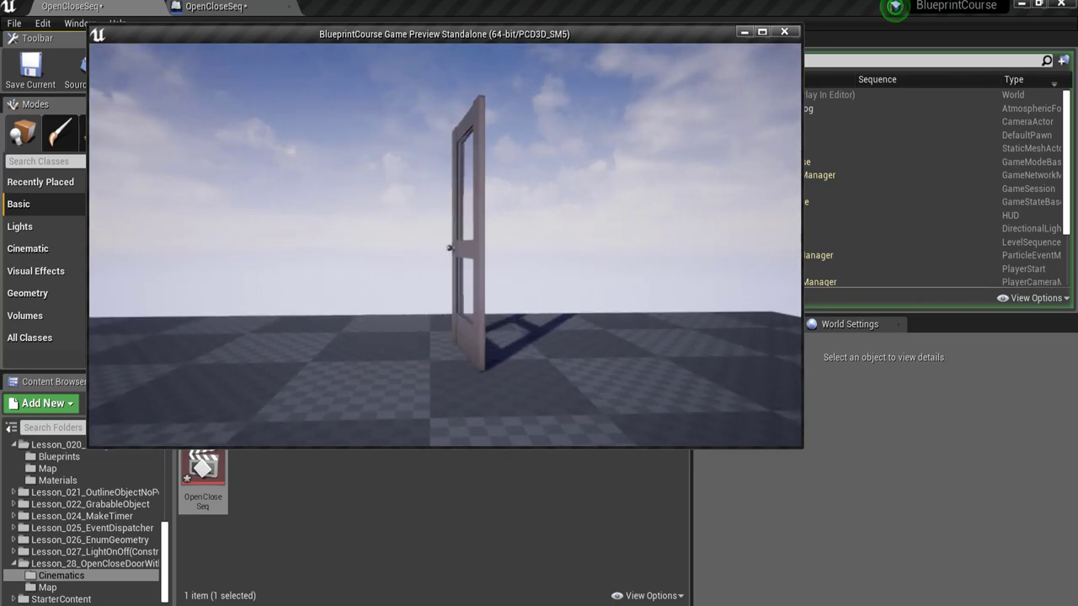
pyautogui.press('Escape')
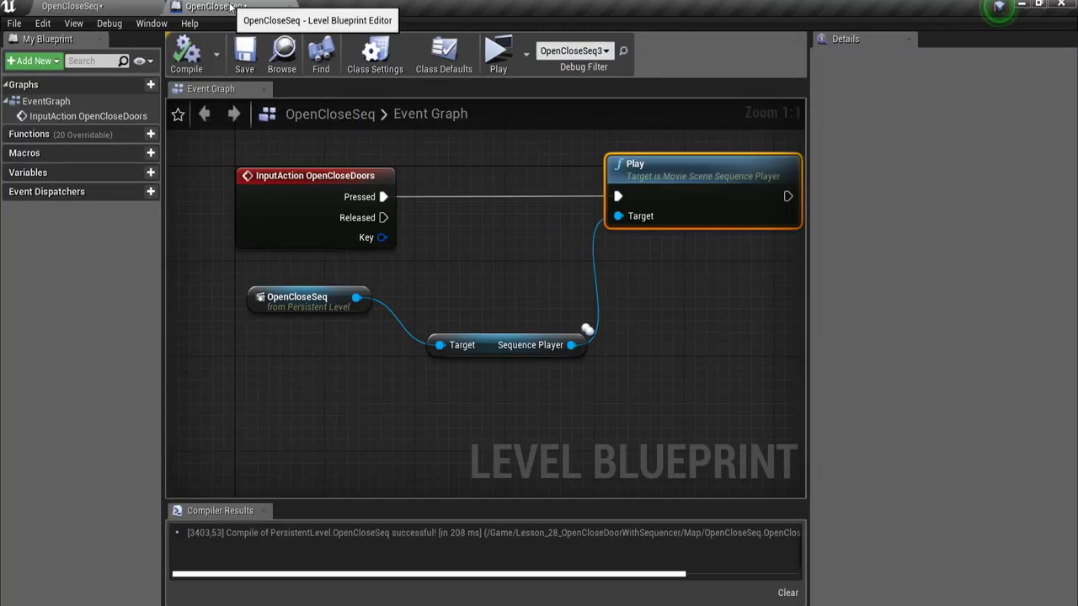
pyautogui.click(231, 6)
# Add a Play Reverse node driven by the Sequence Player, placed above Play.
pyautogui.scroll(1, 557, 365)
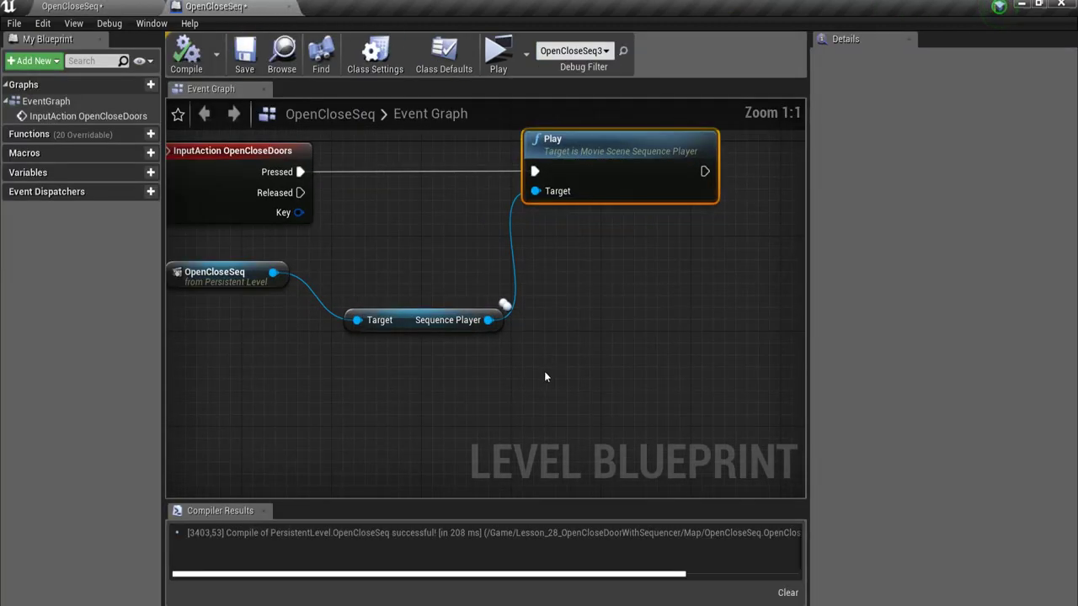
pyautogui.moveTo(489, 320)
pyautogui.mouseDown()
pyautogui.moveTo(548, 428)
pyautogui.moveTo(572, 453)
pyautogui.moveTo(575, 442)
pyautogui.mouseUp()
pyautogui.write('re')
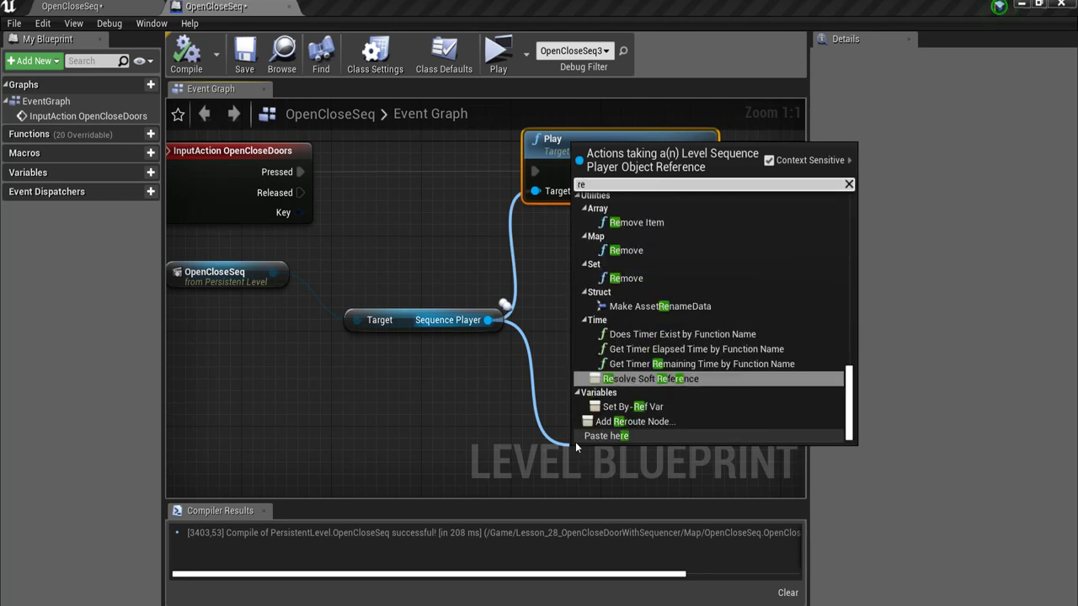
pyautogui.write('ver')
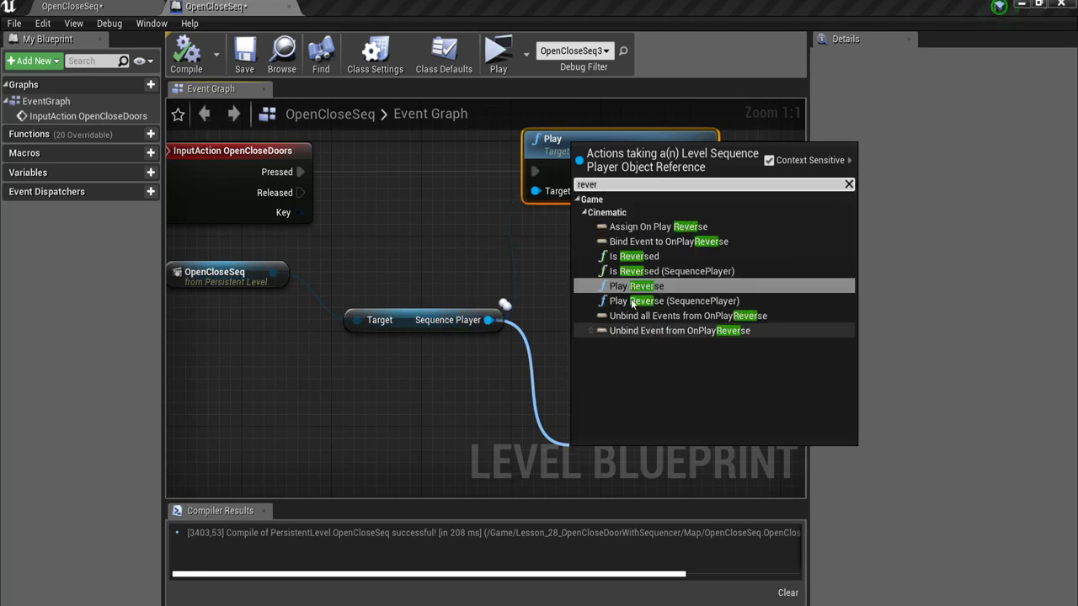
pyautogui.click(630, 286)
pyautogui.moveTo(638, 458); pyautogui.dragTo(619, 371)
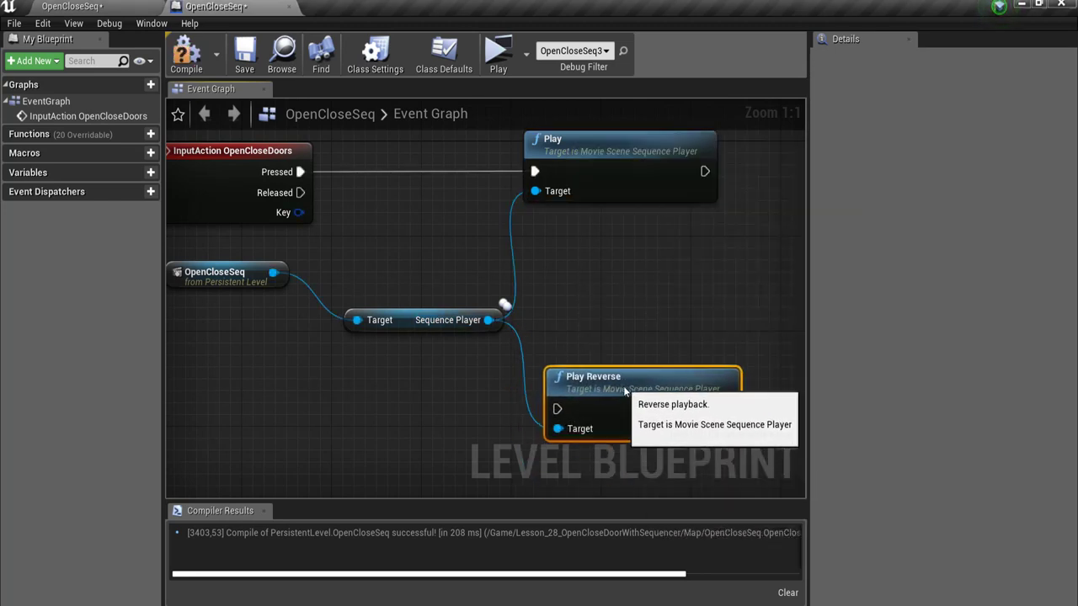
pyautogui.scroll(-1, 522, 272)
pyautogui.moveTo(523, 272); pyautogui.dragTo(496, 230, button='right')
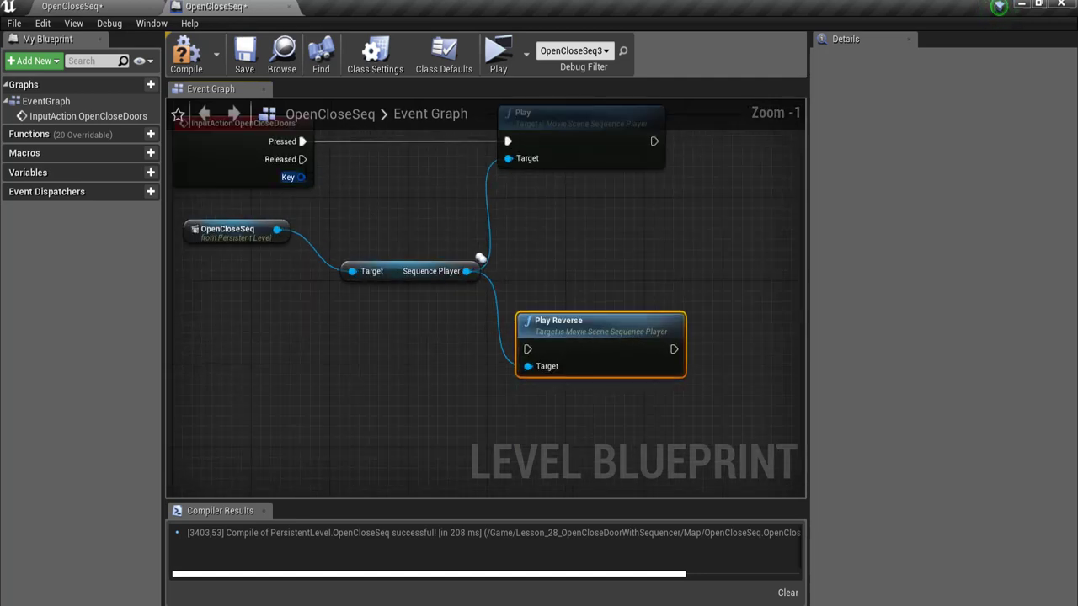
pyautogui.scroll(-2, 422, 317)
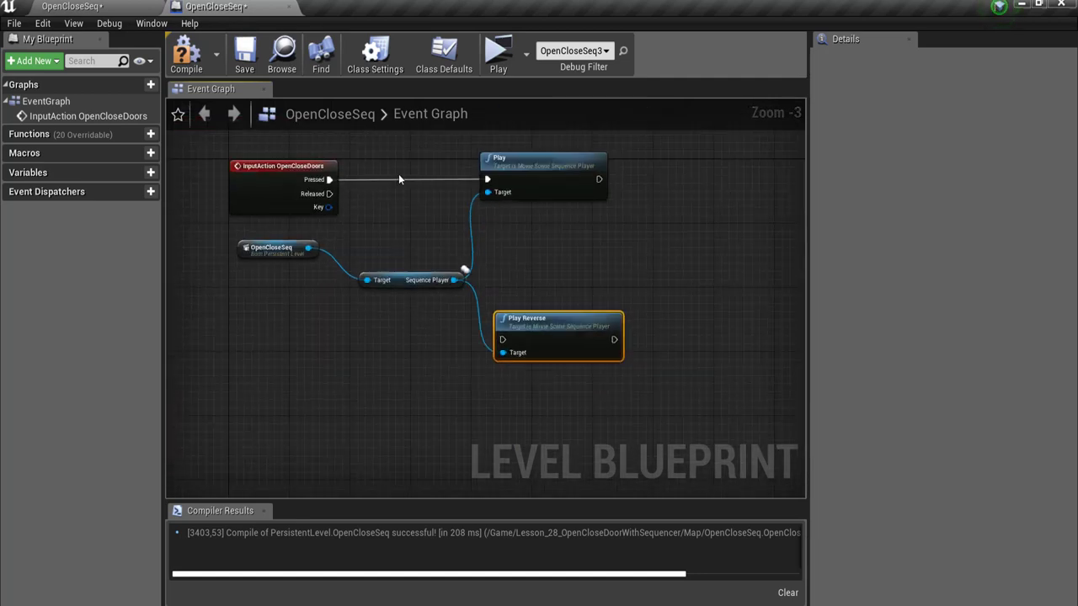
pyautogui.scroll(2, 399, 179)
# Insert a Flip Flop after Pressed, wire B to Play Reverse, and compile.
pyautogui.moveTo(307, 182); pyautogui.dragTo(361, 184)
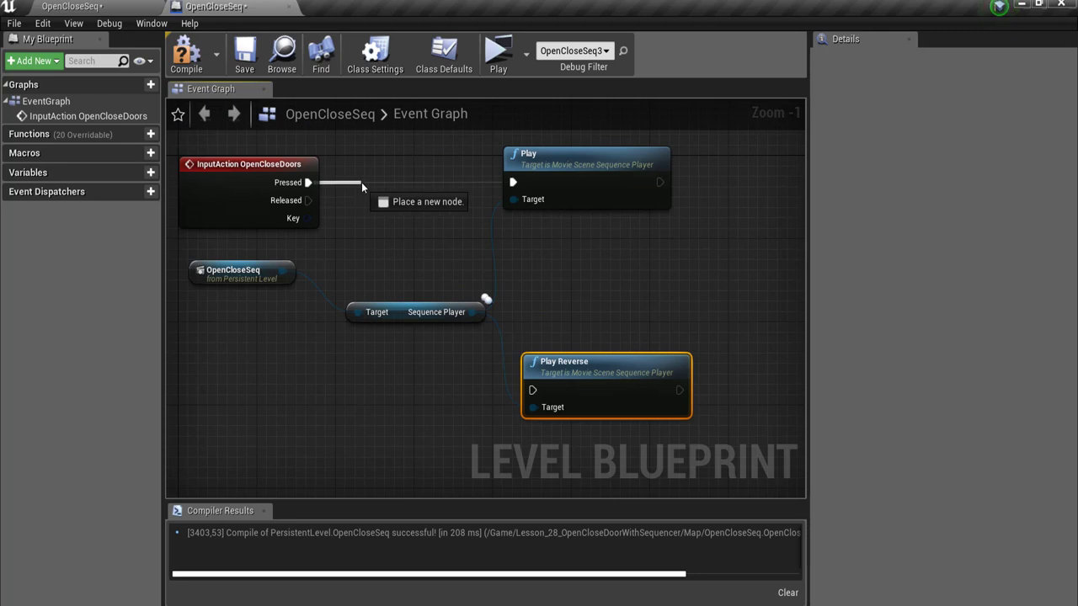
pyautogui.write('flipf')
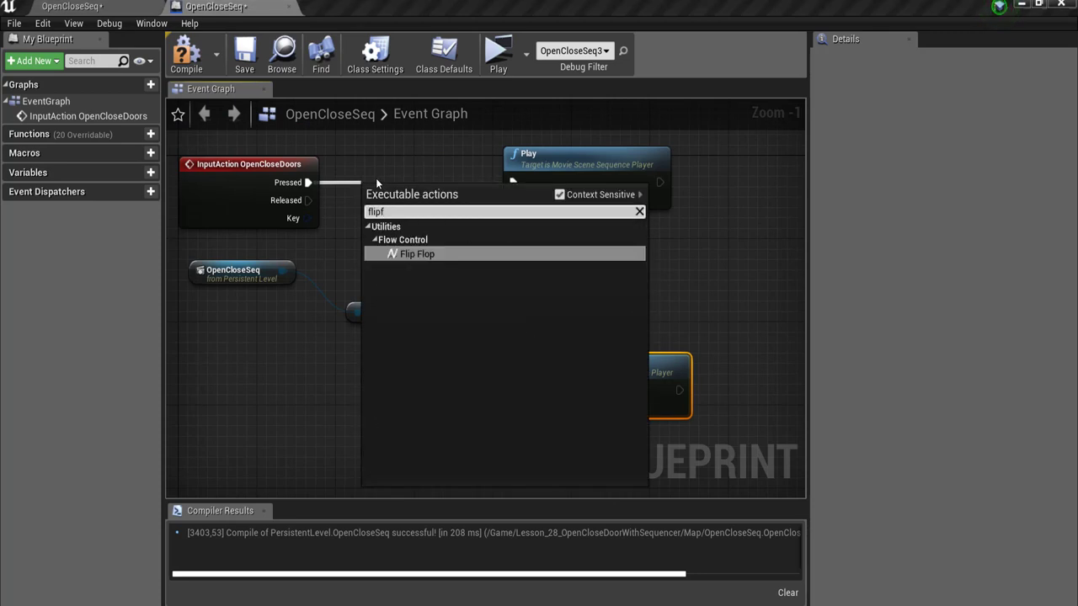
pyautogui.press('Return')
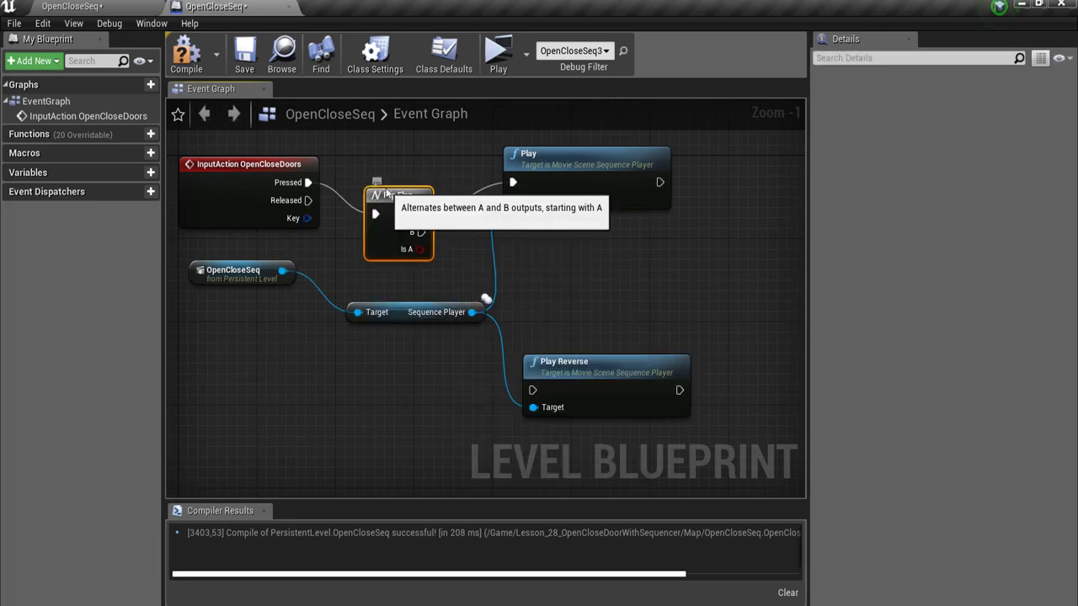
pyautogui.moveTo(386, 189); pyautogui.dragTo(366, 157)
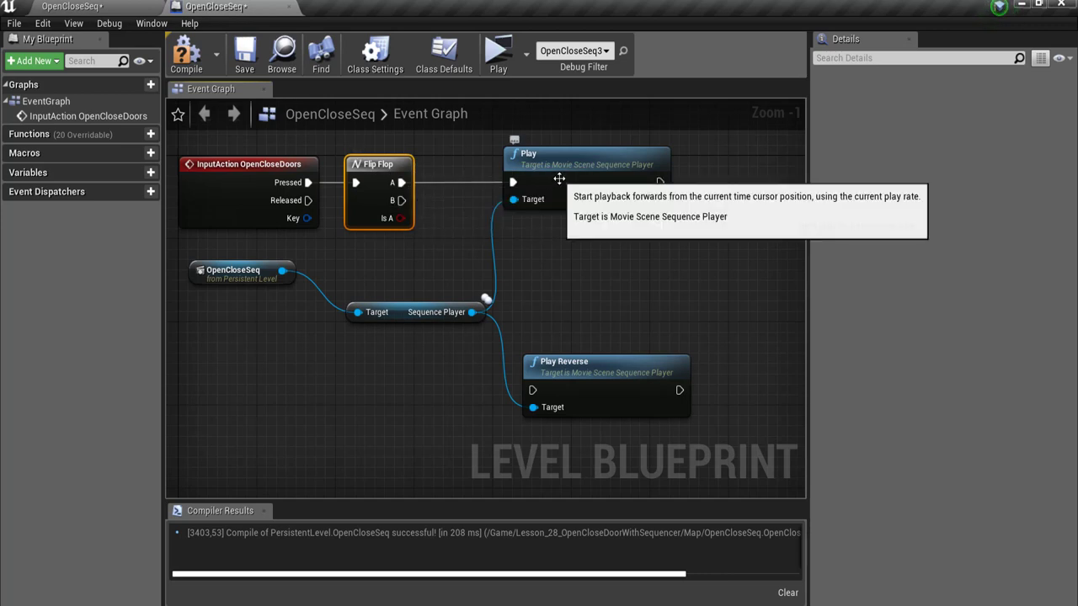
pyautogui.moveTo(402, 200)
pyautogui.mouseDown()
pyautogui.moveTo(529, 352)
pyautogui.moveTo(532, 390)
pyautogui.mouseUp()
pyautogui.scroll(-1, 514, 285)
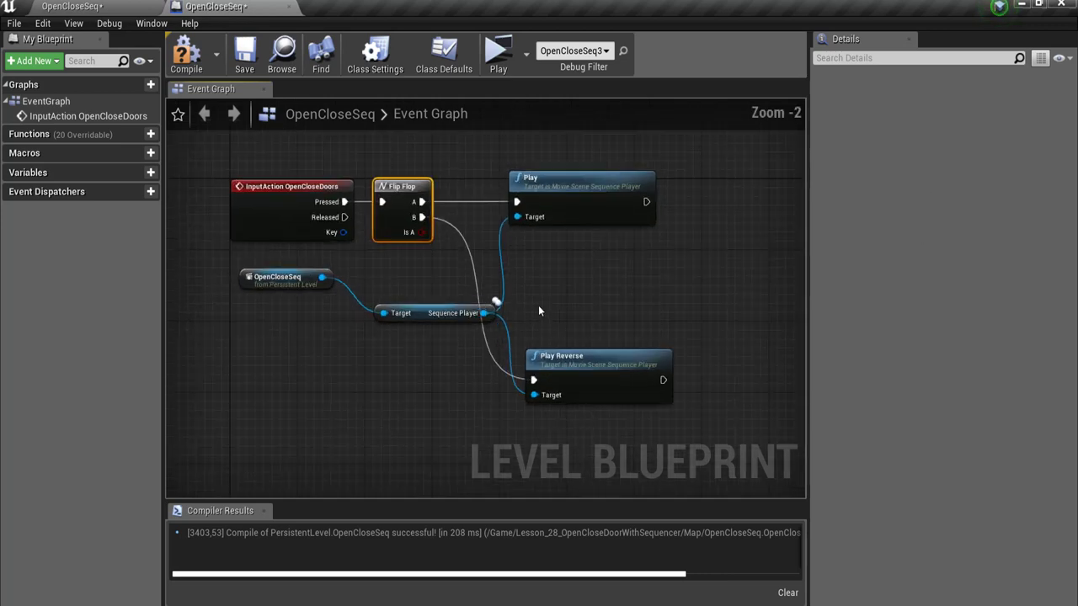
pyautogui.scroll(1, 538, 305)
pyautogui.click(186, 52)
# Select all the door nodes and wrap them in a new comment, starting its title.
pyautogui.scroll(-1, 558, 332)
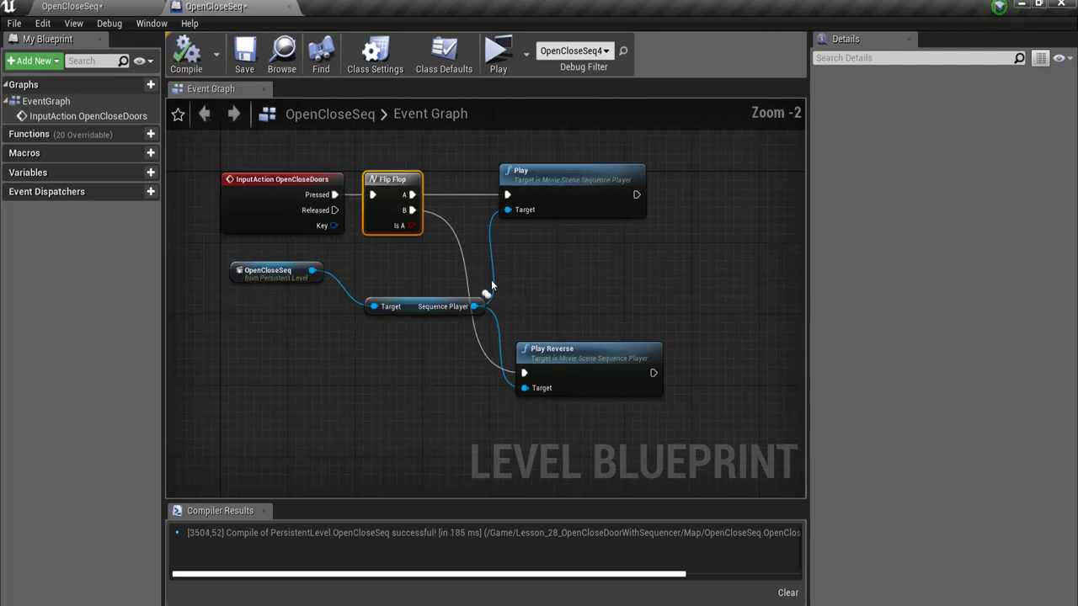
pyautogui.scroll(-1, 559, 333)
pyautogui.moveTo(198, 152); pyautogui.dragTo(679, 431)
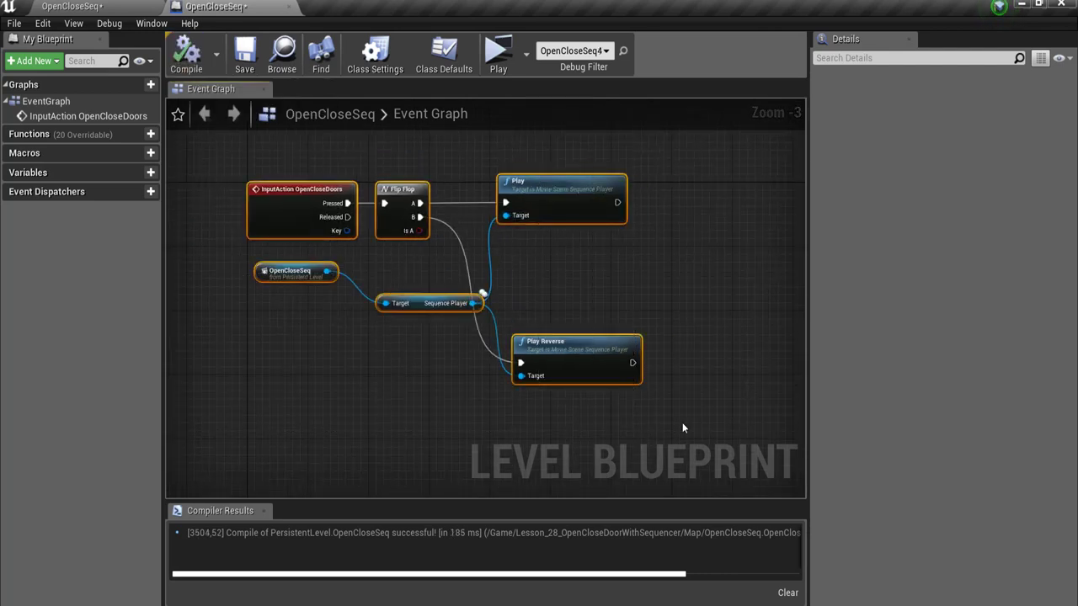
pyautogui.write('cOpenCloseDoor')
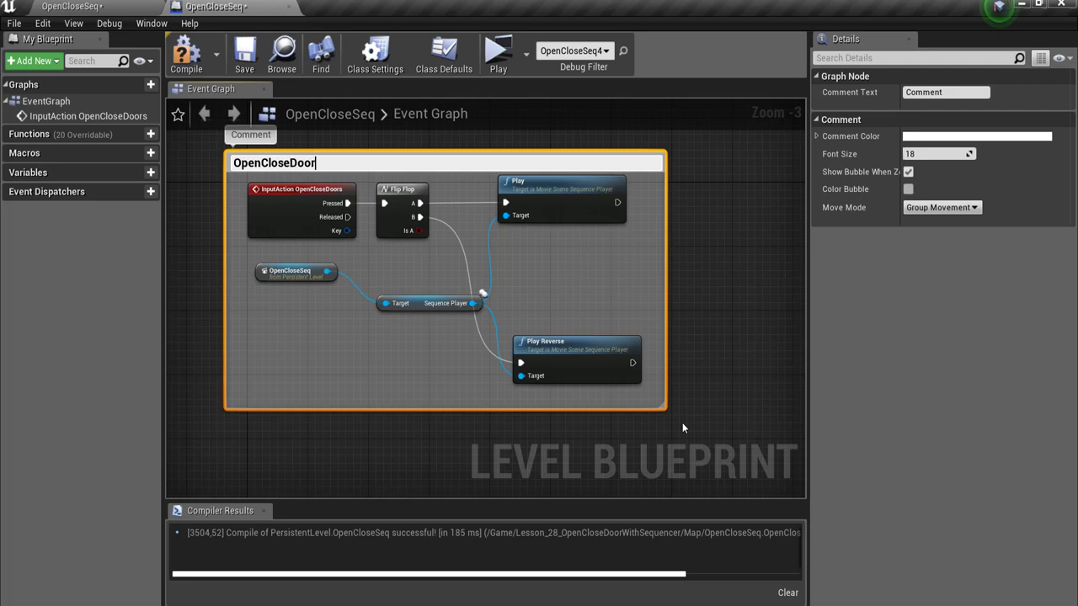
# Title the comment OpenCloseDoor and set its Comment Color to green.
pyautogui.press('Return')
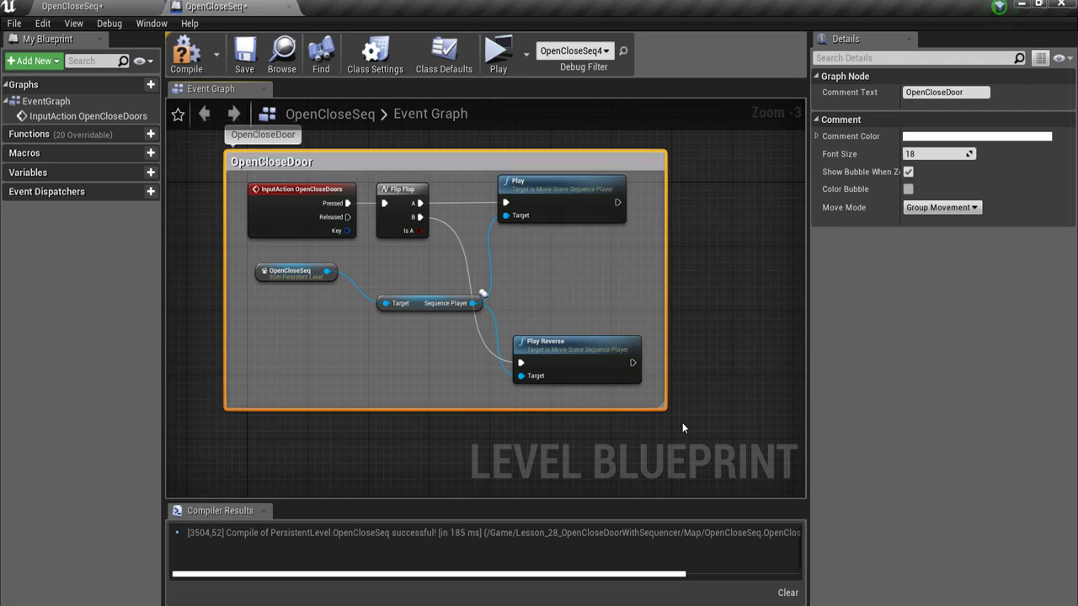
pyautogui.click(970, 140)
pyautogui.click(710, 313)
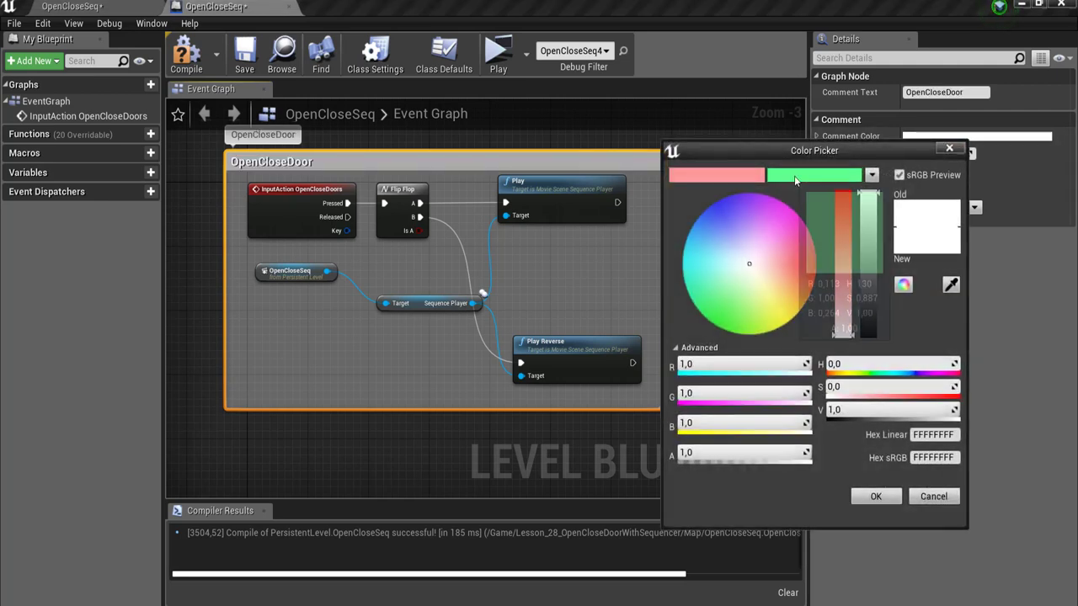
pyautogui.click(876, 496)
# Recompile the Level Blueprint and start a standalone game preview for testing.
pyautogui.scroll(-2, 520, 309)
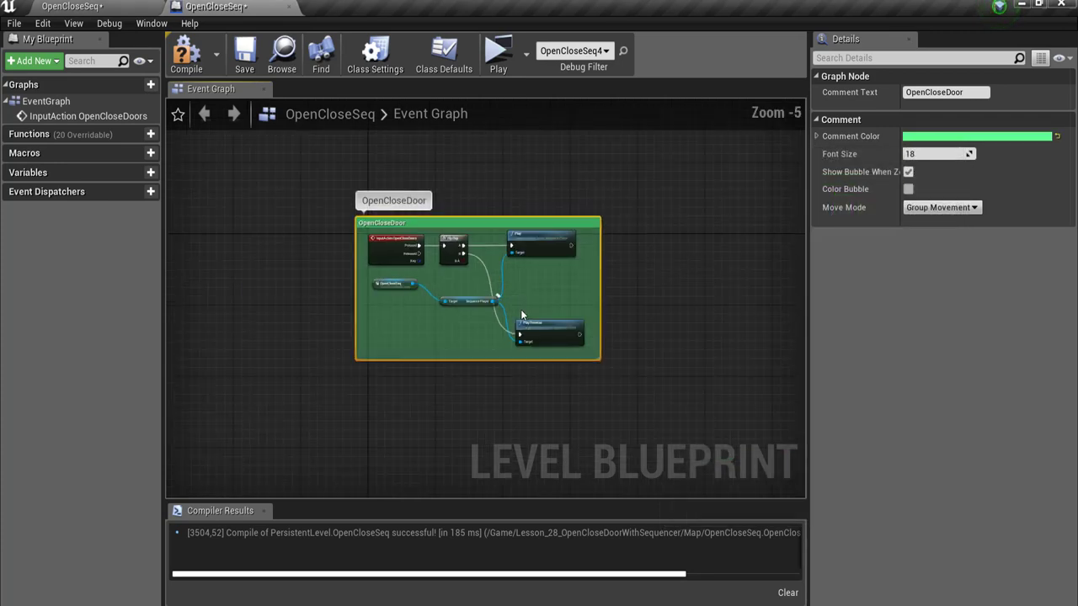
pyautogui.scroll(1, 520, 309)
pyautogui.click(183, 70)
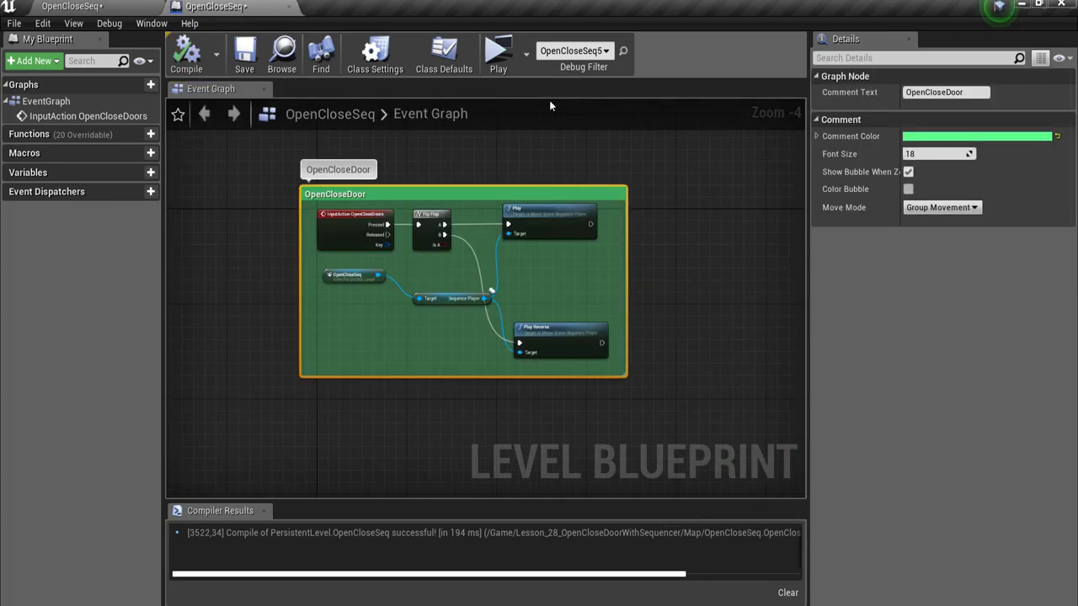
pyautogui.click(498, 52)
pyautogui.click(571, 239)
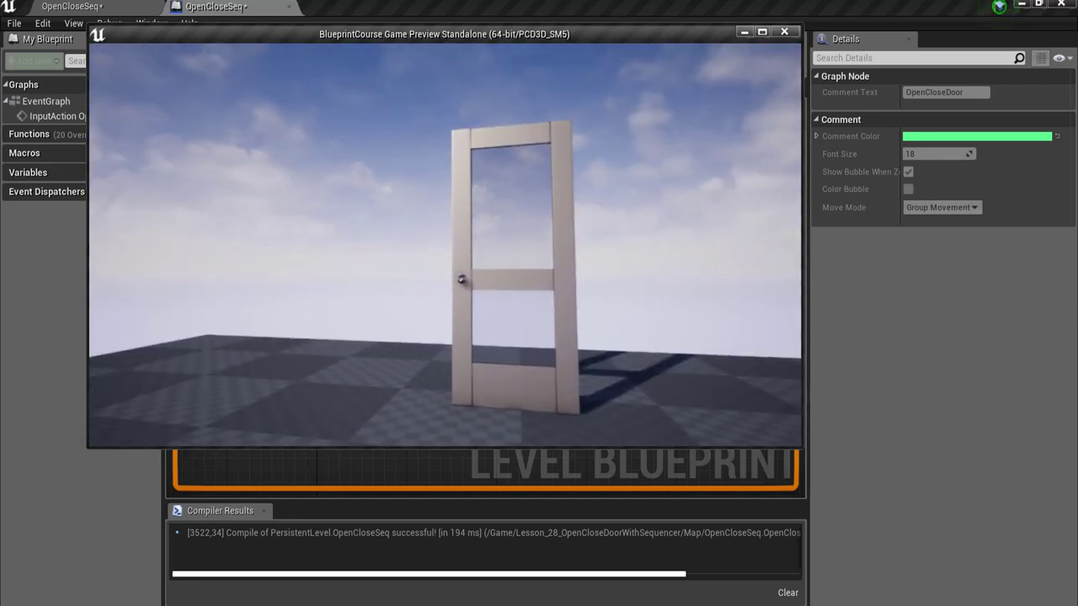
# Press the door key three times to see the door alternate open and closed, then stop the preview.
pyautogui.press('e')
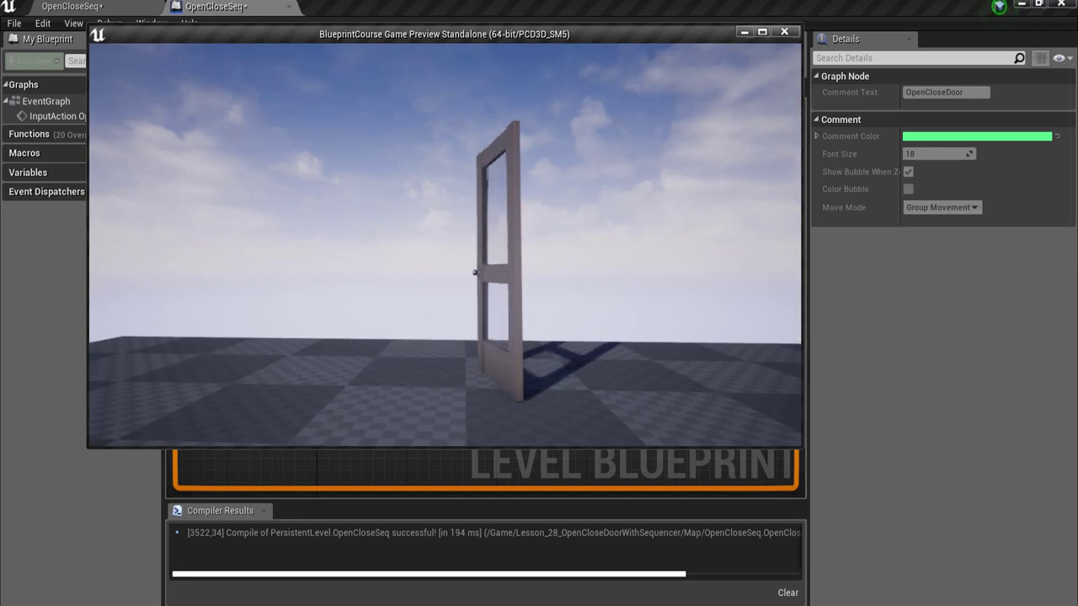
pyautogui.press('e')
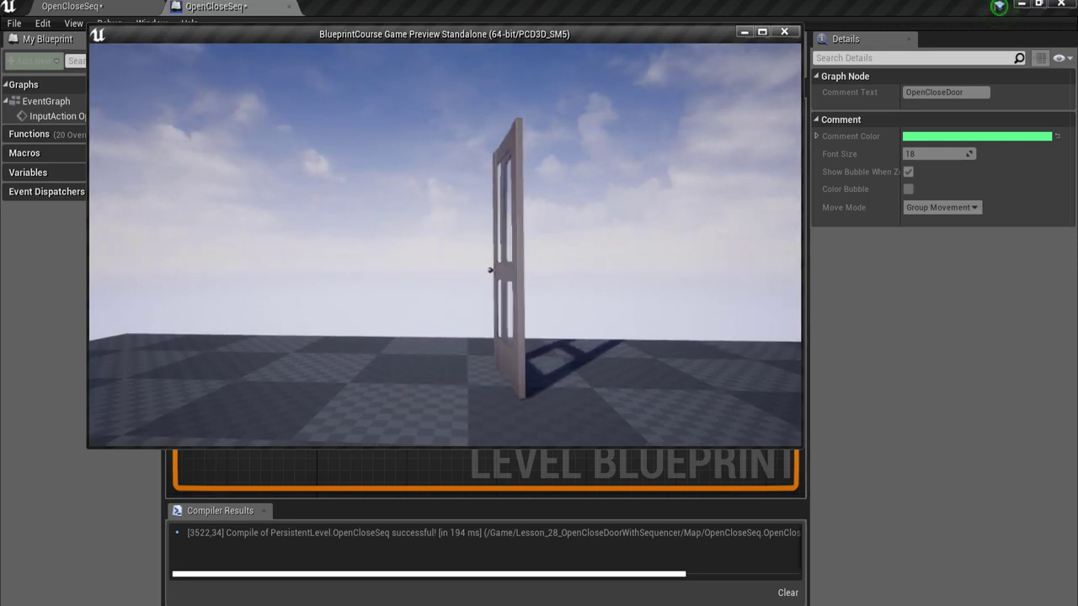
pyautogui.press('e')
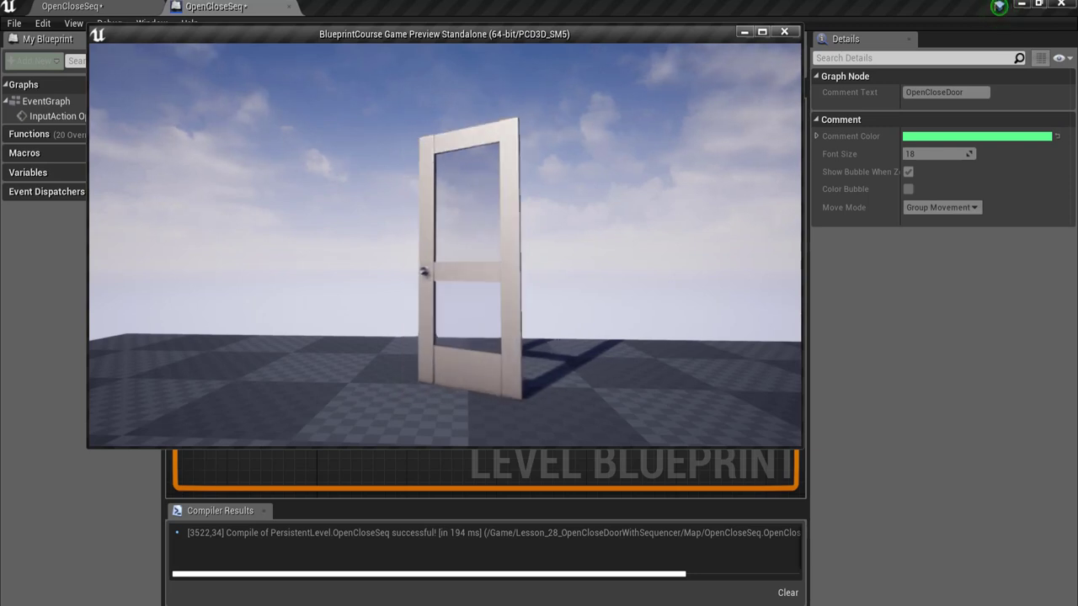
pyautogui.press('Escape')
pyautogui.scroll(2, 523, 311)
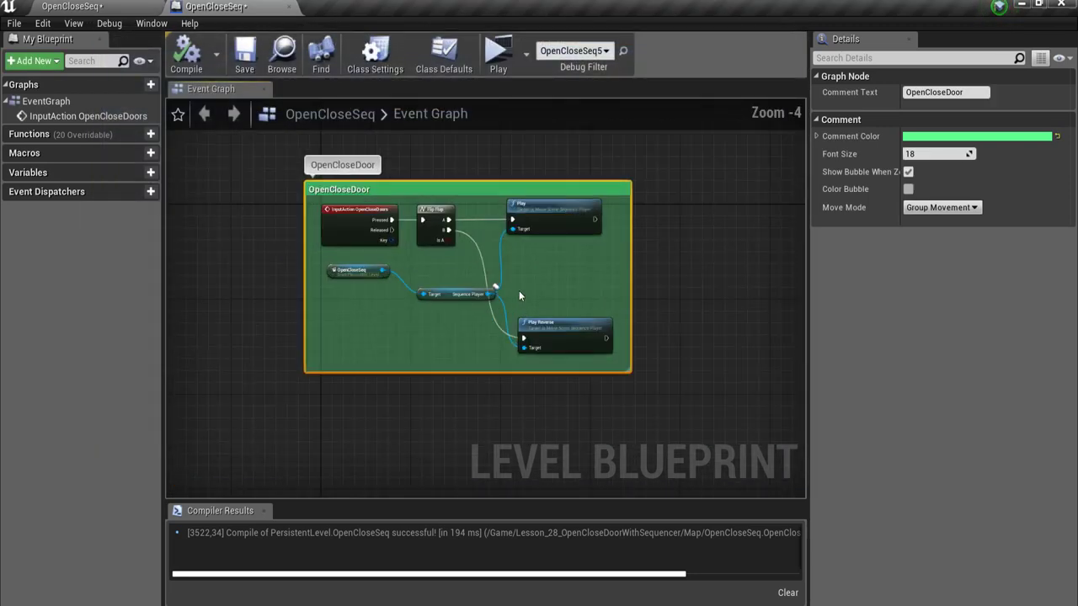
pyautogui.moveTo(264, 162); pyautogui.dragTo(700, 442)
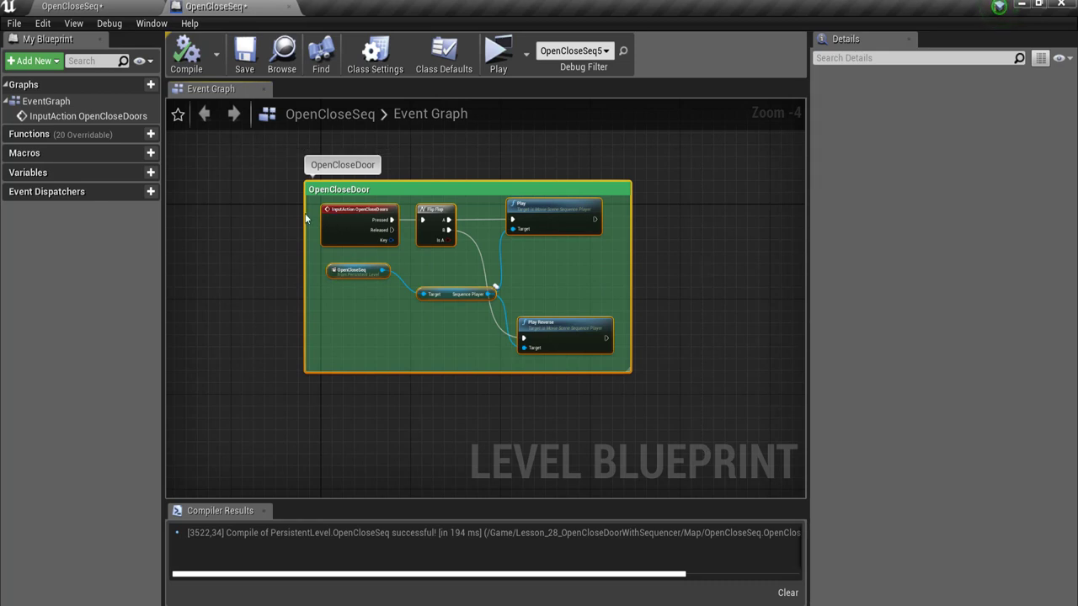
pyautogui.click(256, 231)
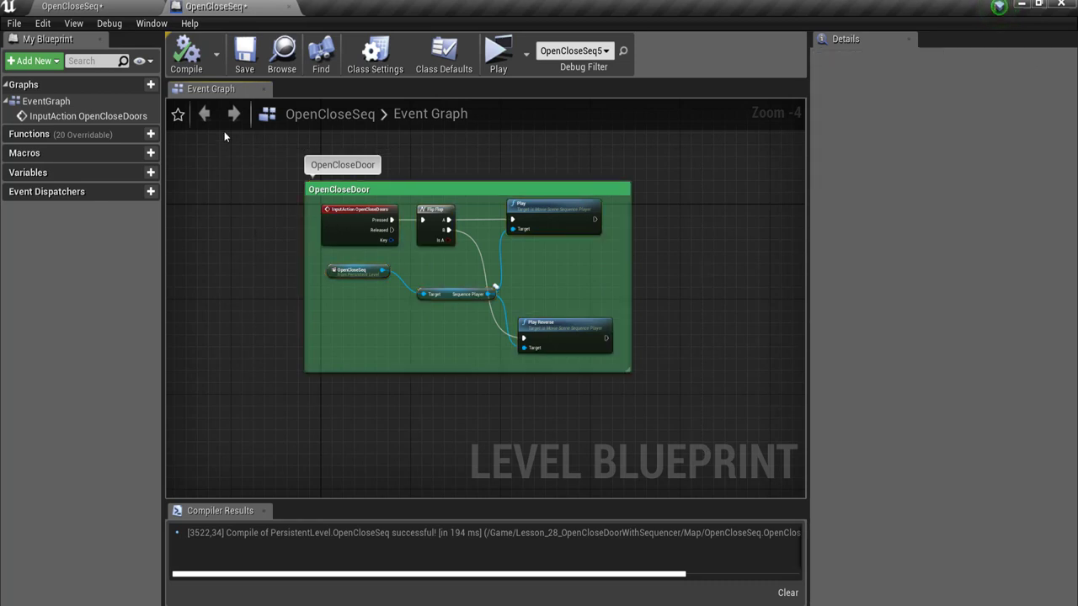